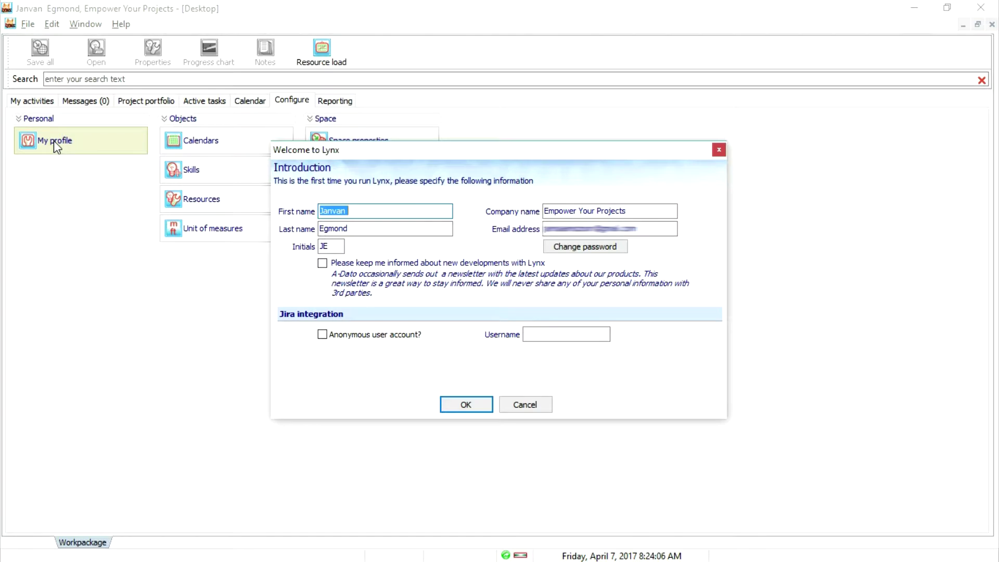
Review the personal and company details in the profile, opt in to news about Lynx developments, and save the profile
click(365, 208)
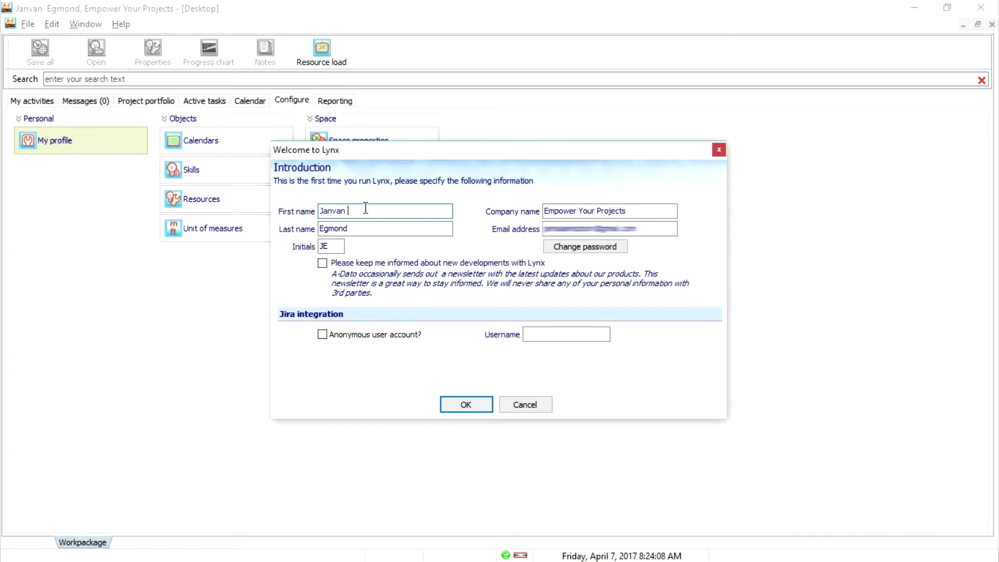
click(353, 228)
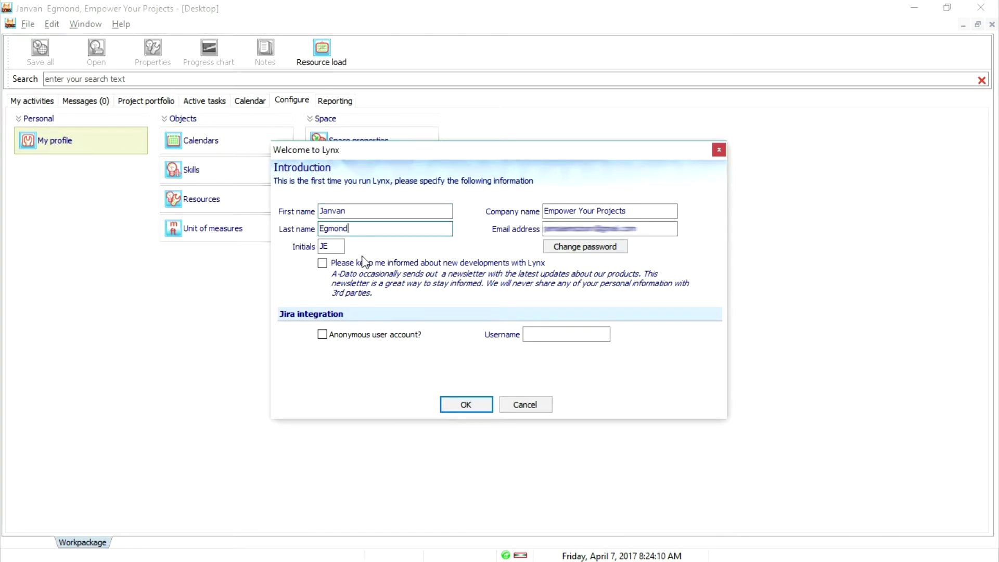
drag(631, 211, 535, 212)
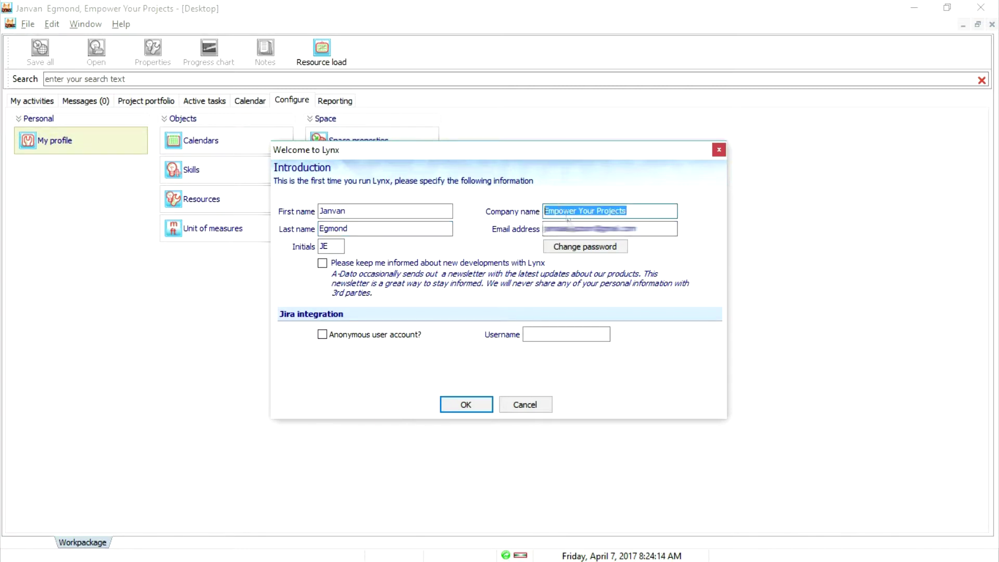
drag(652, 230, 523, 233)
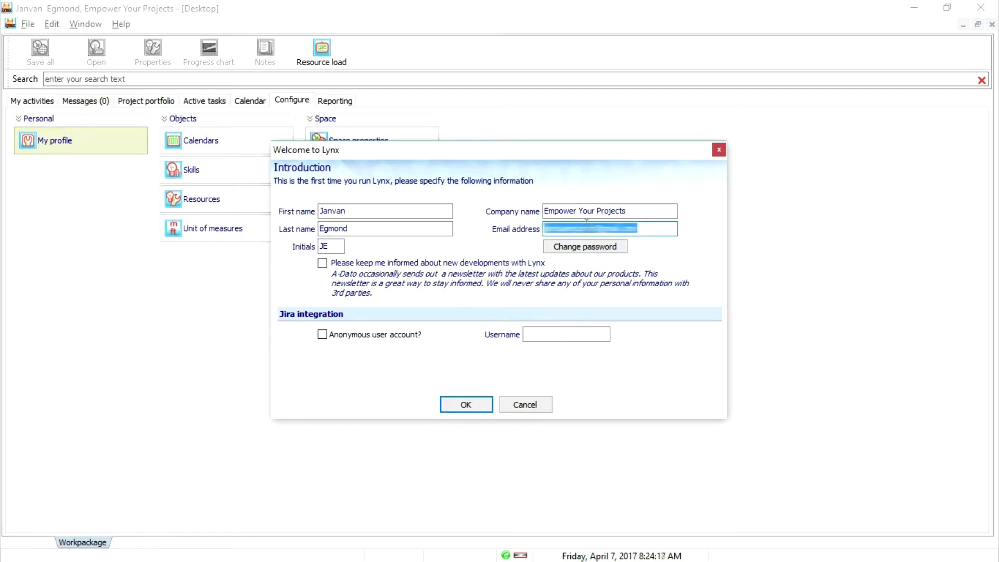
drag(597, 223, 550, 224)
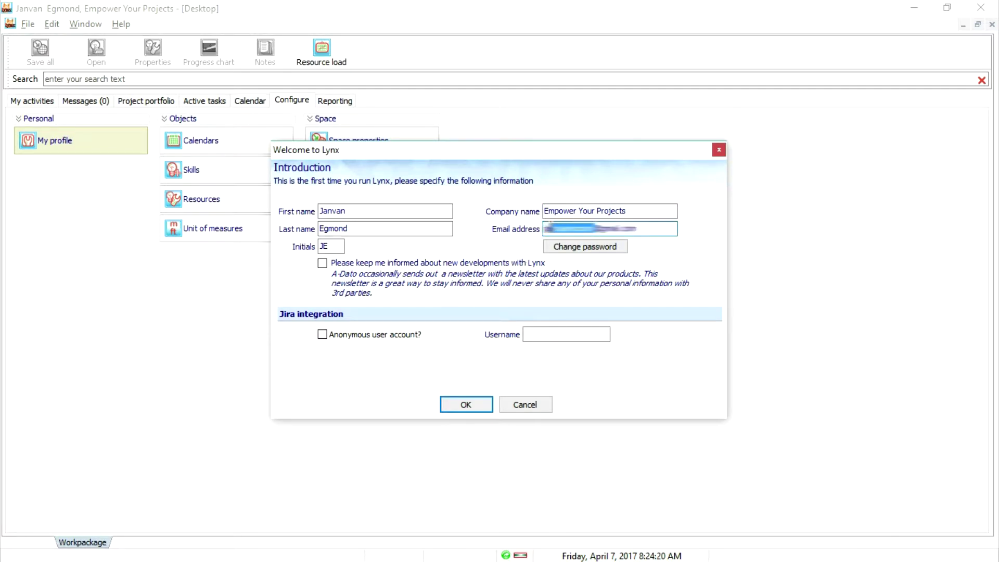
click(322, 262)
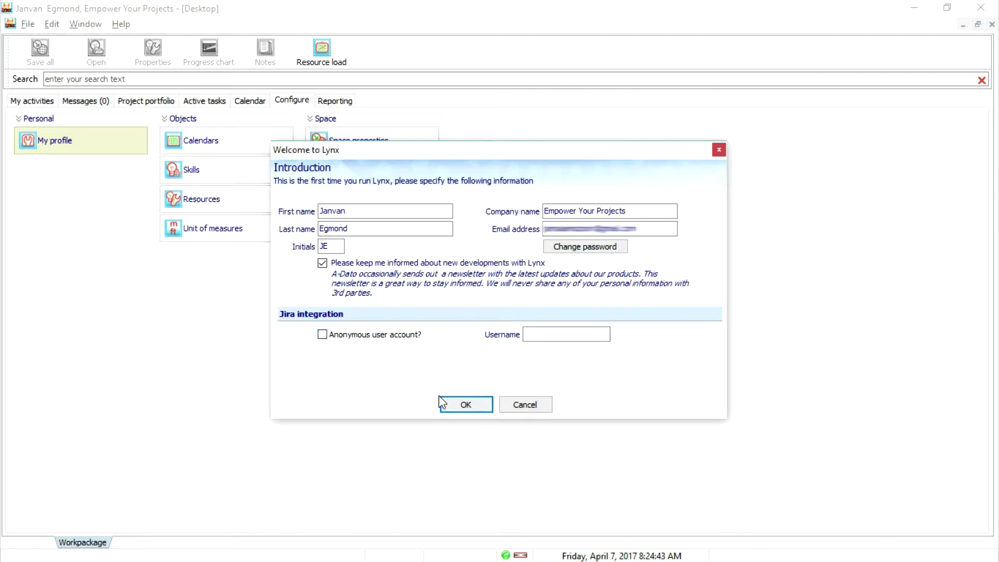
click(453, 405)
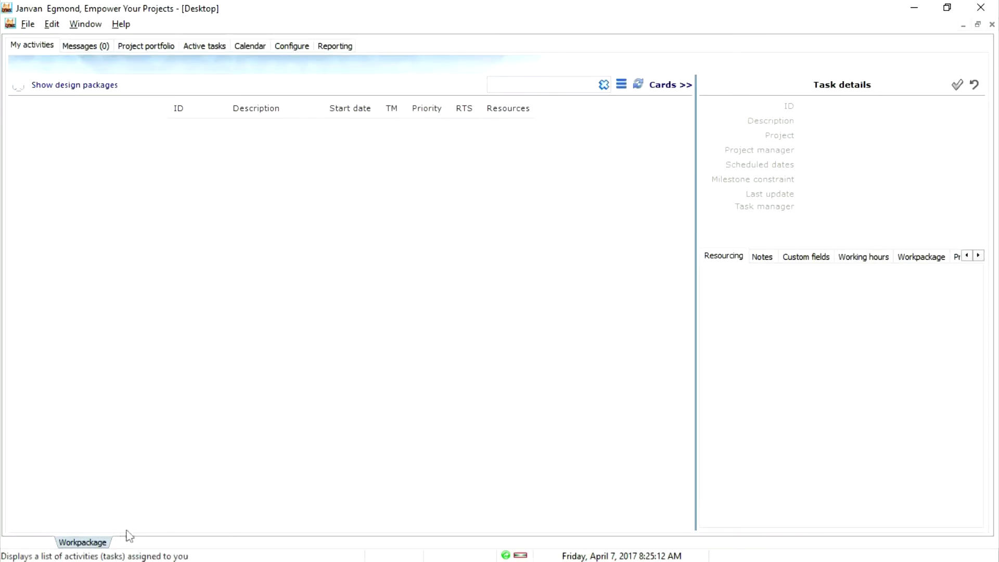
Create a new space named with the profile owner's first name followed by CCC
right_click(75, 543)
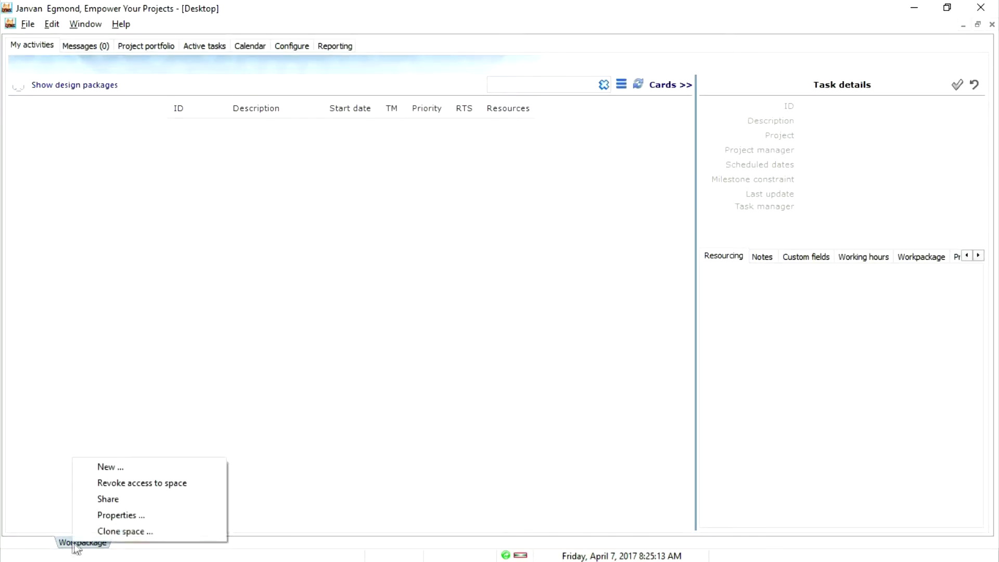
click(113, 468)
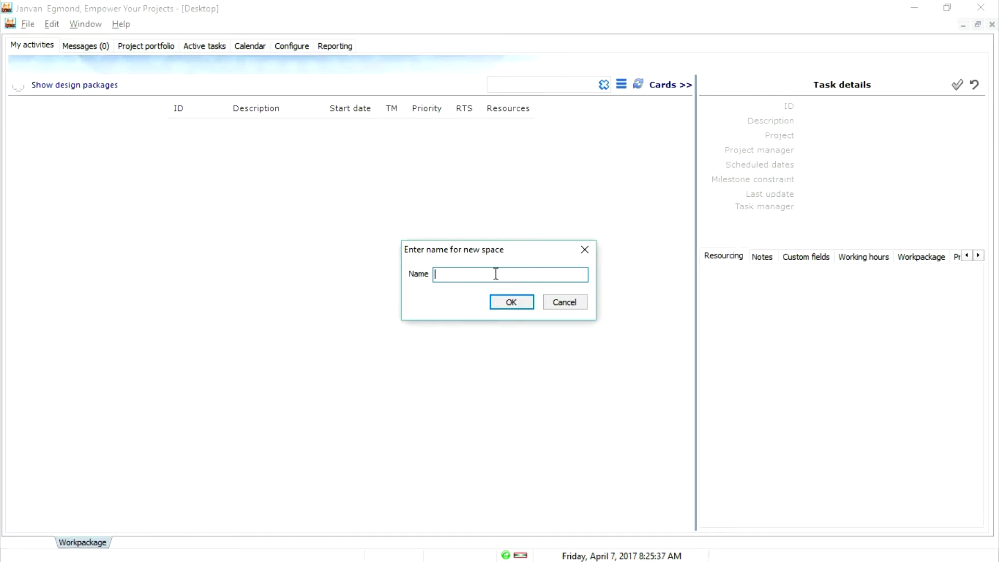
text(Janvan CCC)
click(511, 304)
click(609, 308)
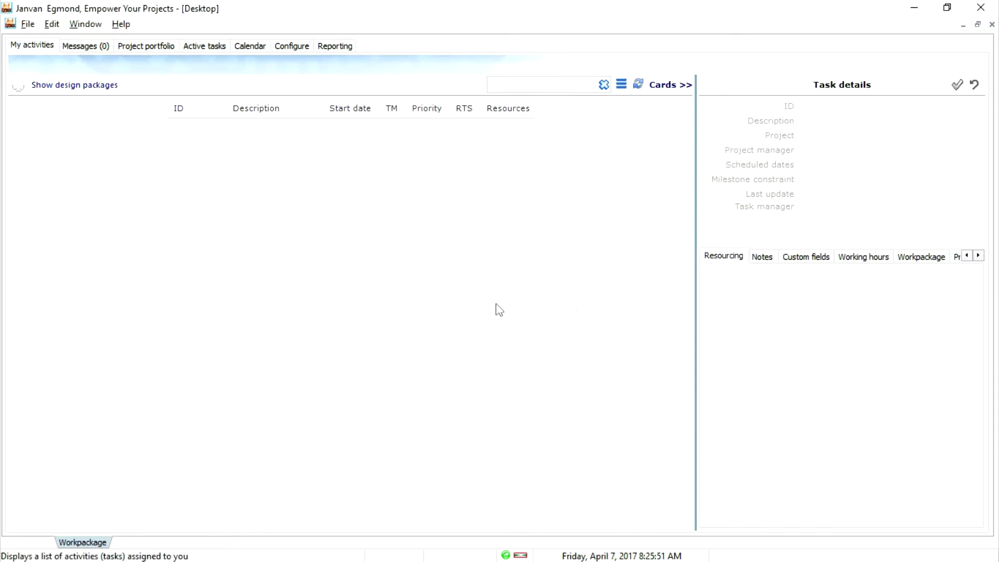
Log in again with the account password to reload the available spaces
click(27, 24)
click(83, 40)
click(474, 312)
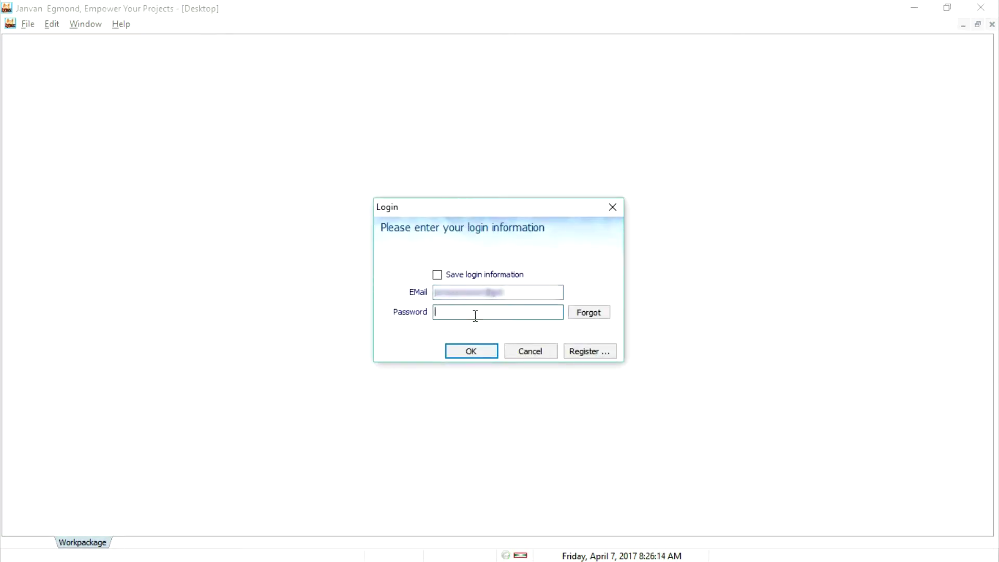
key(Return)
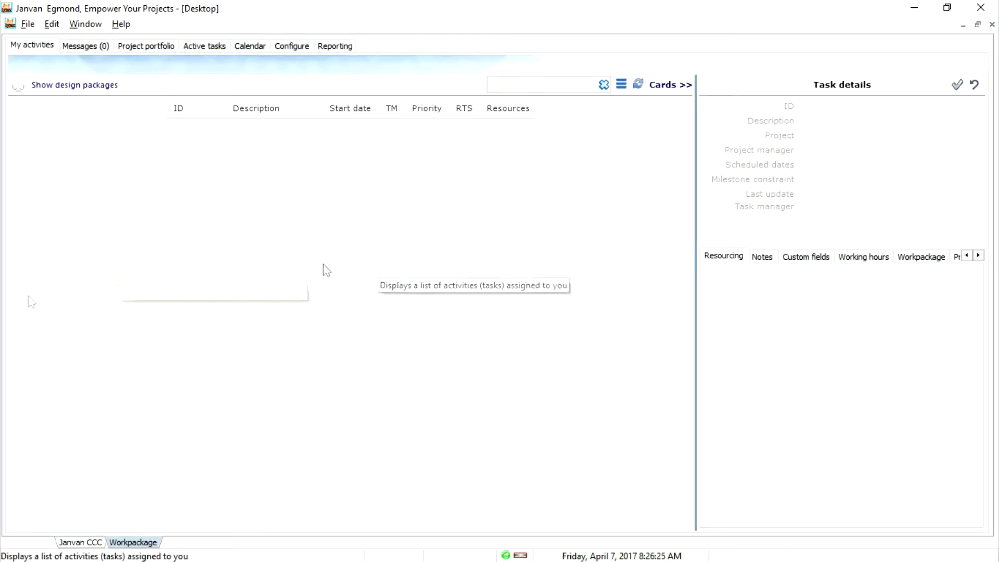
Create a calendar named Standard in the new CCC space
click(83, 543)
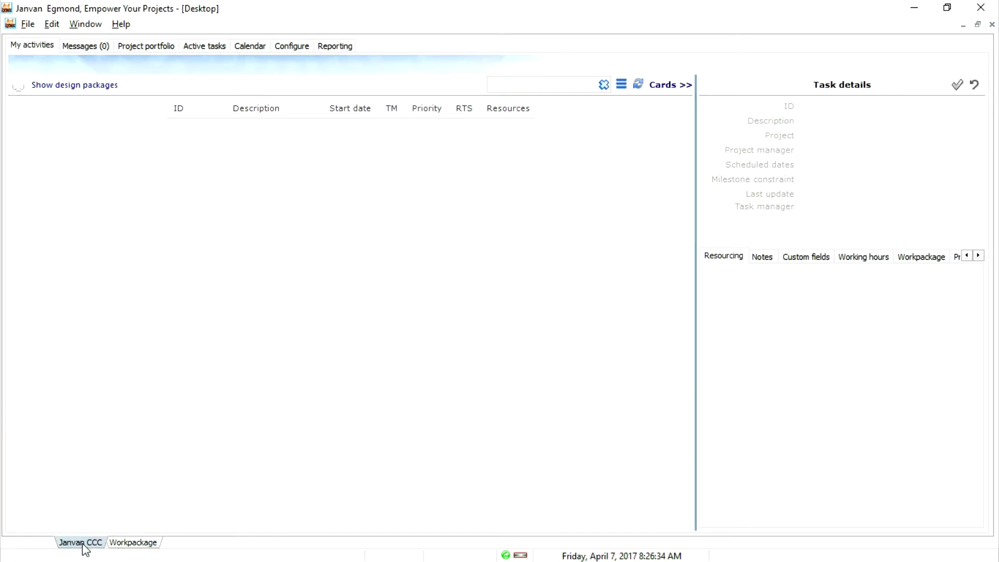
click(295, 48)
click(215, 148)
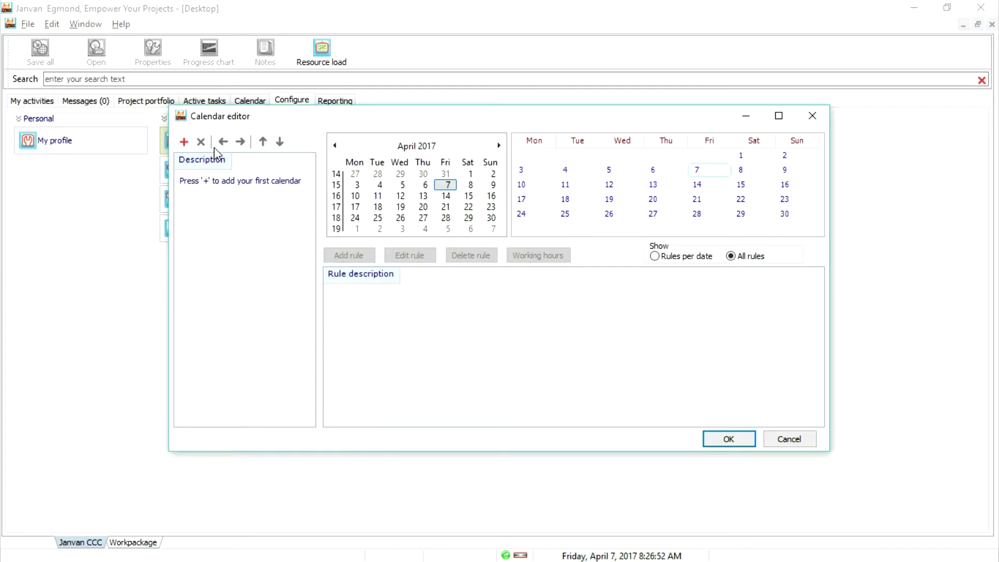
click(183, 141)
text(Standard)
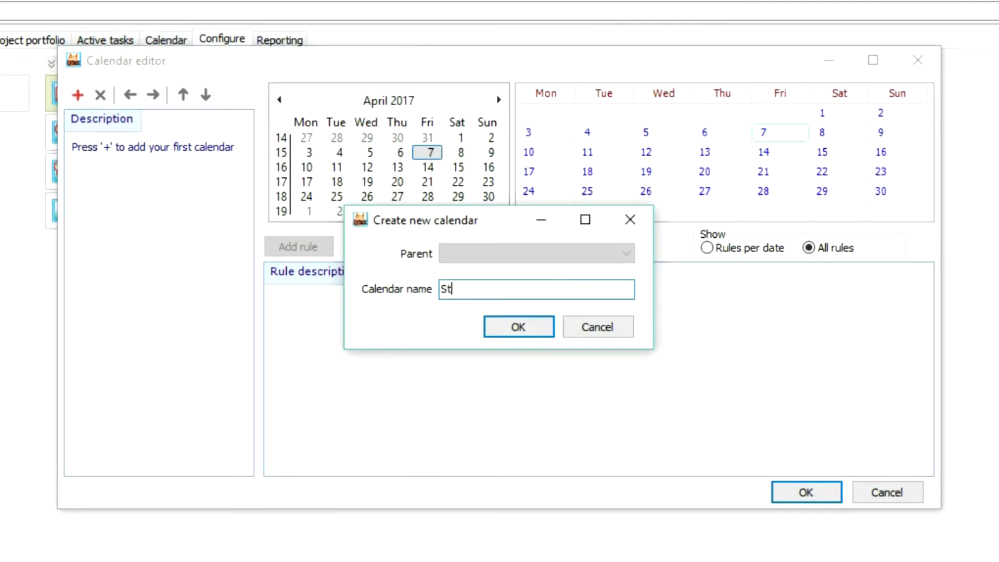
click(536, 332)
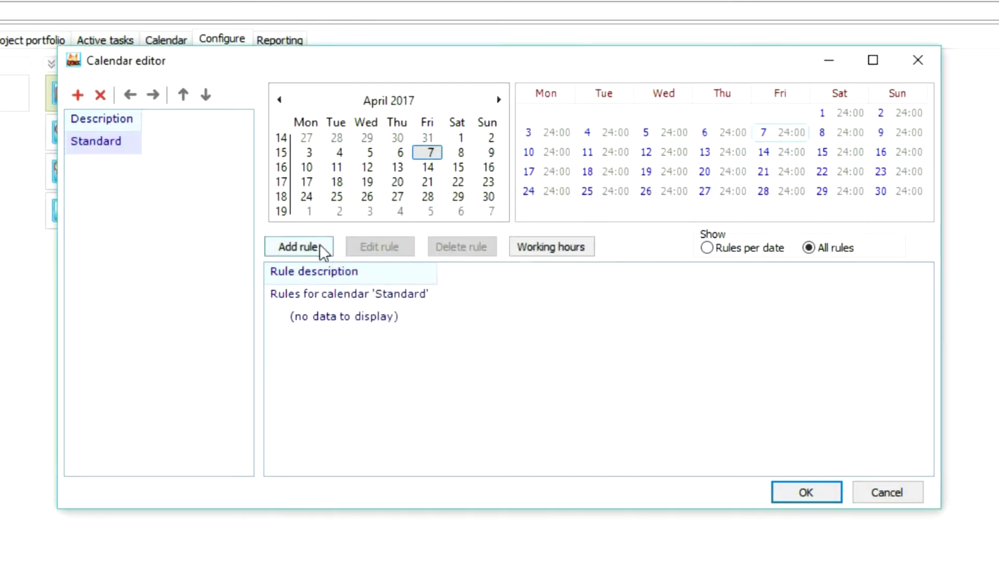
Set the Standard calendar's daily working hours from 09:00 to 17:00
click(541, 246)
click(419, 291)
text(09)
key(Tab)
click(484, 291)
text(17:00)
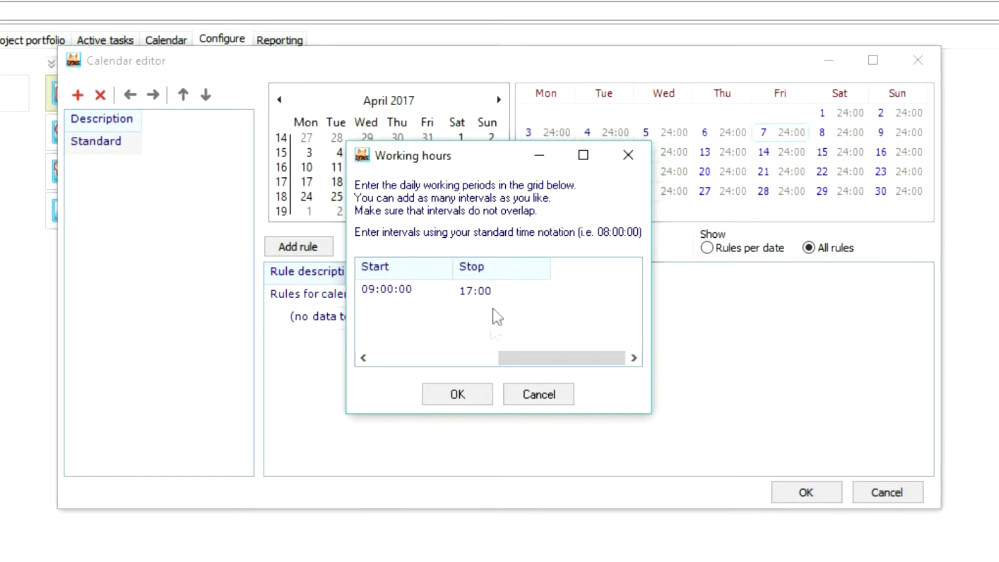
click(473, 403)
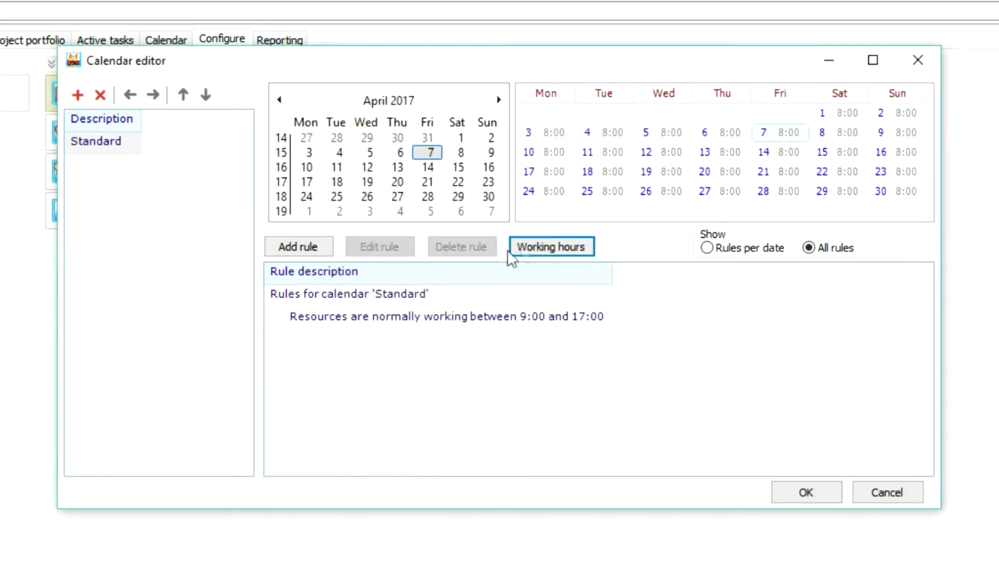
Add a non-working rule described as Saterday to the Standard calendar, recurring weekly every Saturday
click(288, 246)
text(Saterday)
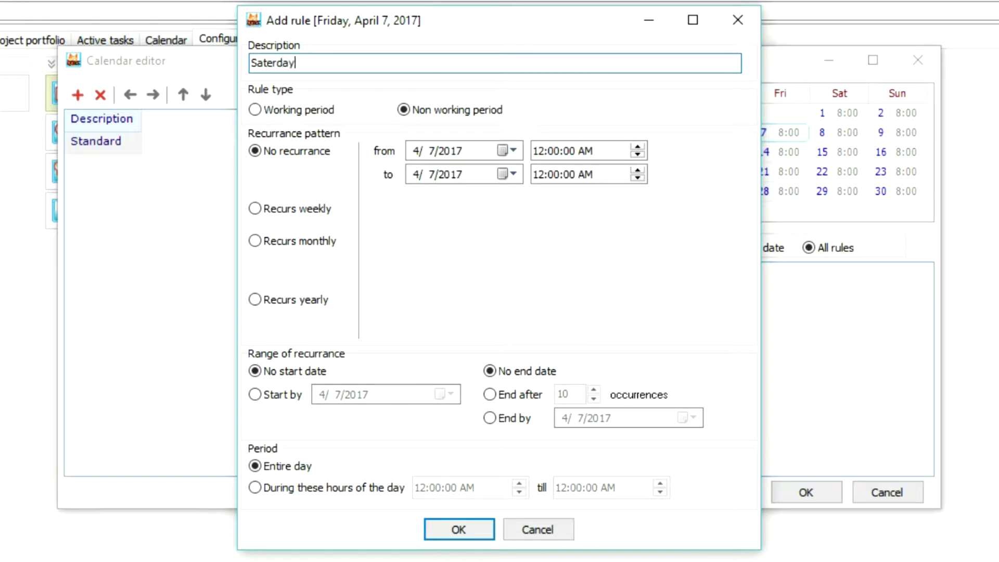
click(255, 209)
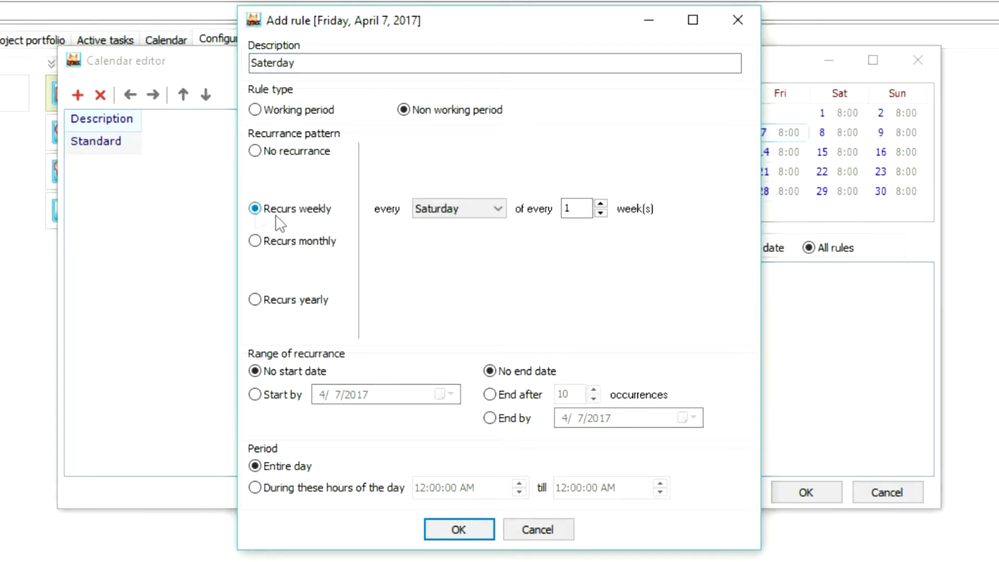
click(464, 534)
Add a non-working rule described as Sunday, recurring weekly every Sunday, and save the calendar settings
click(317, 251)
text(Sunday)
click(491, 208)
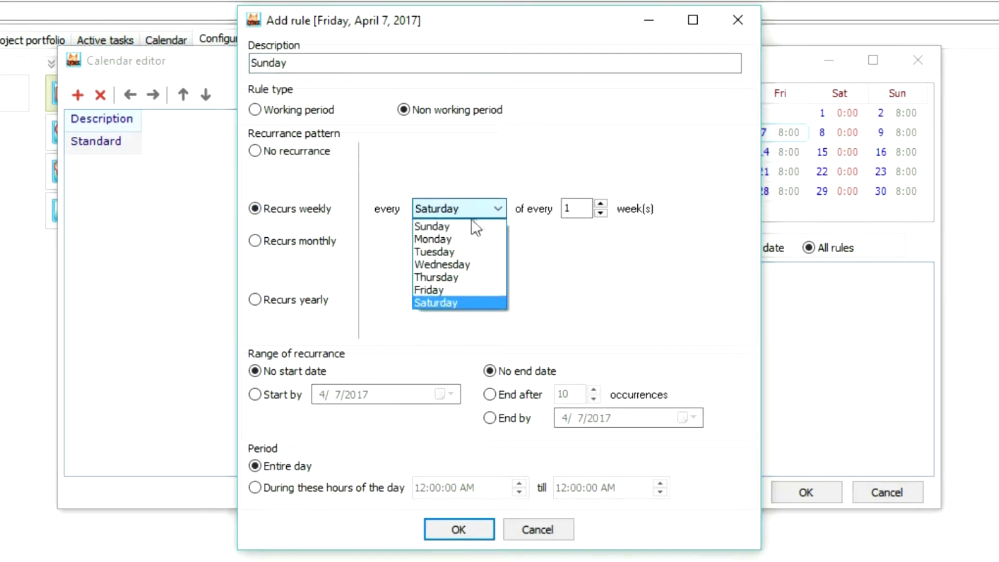
click(466, 226)
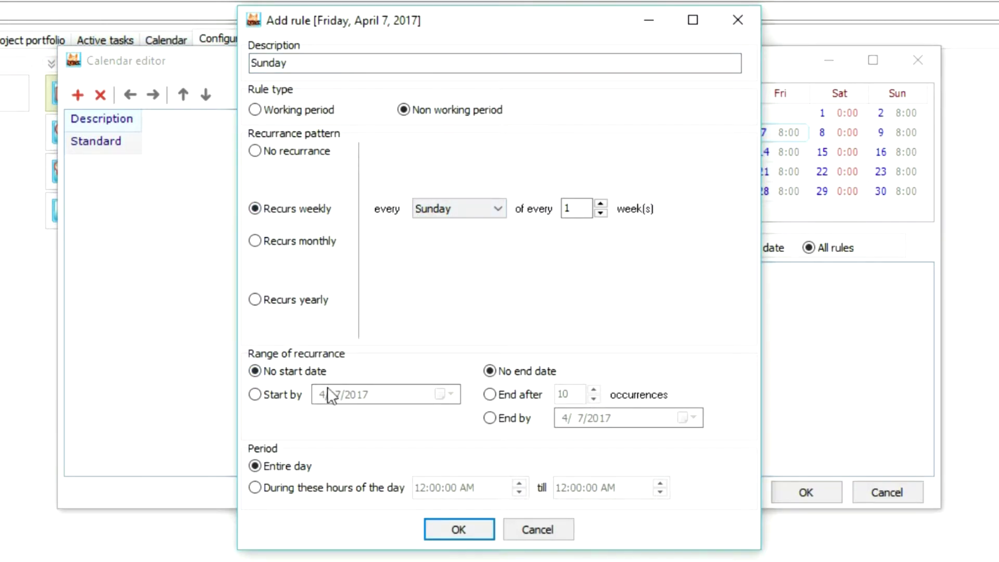
click(453, 530)
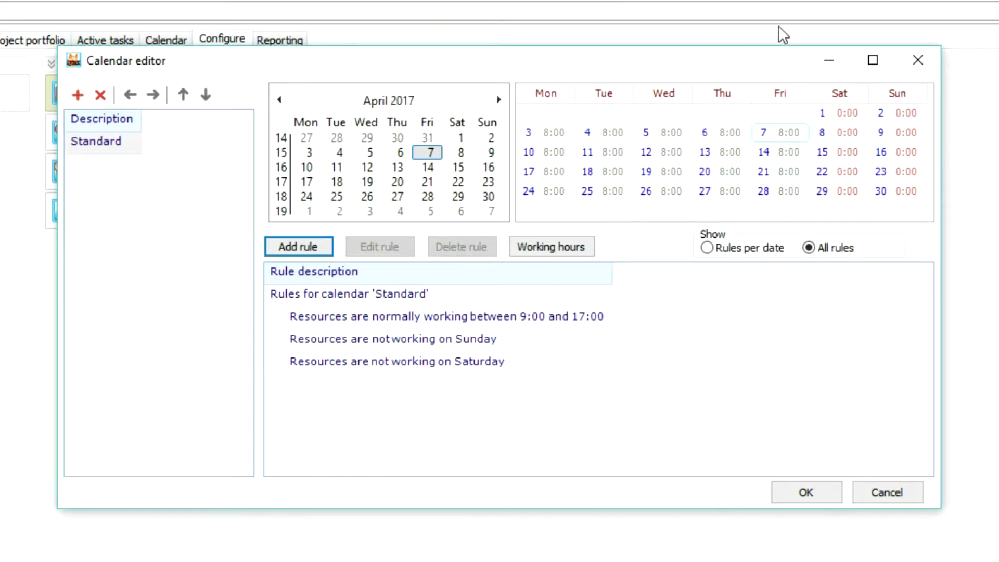
click(804, 494)
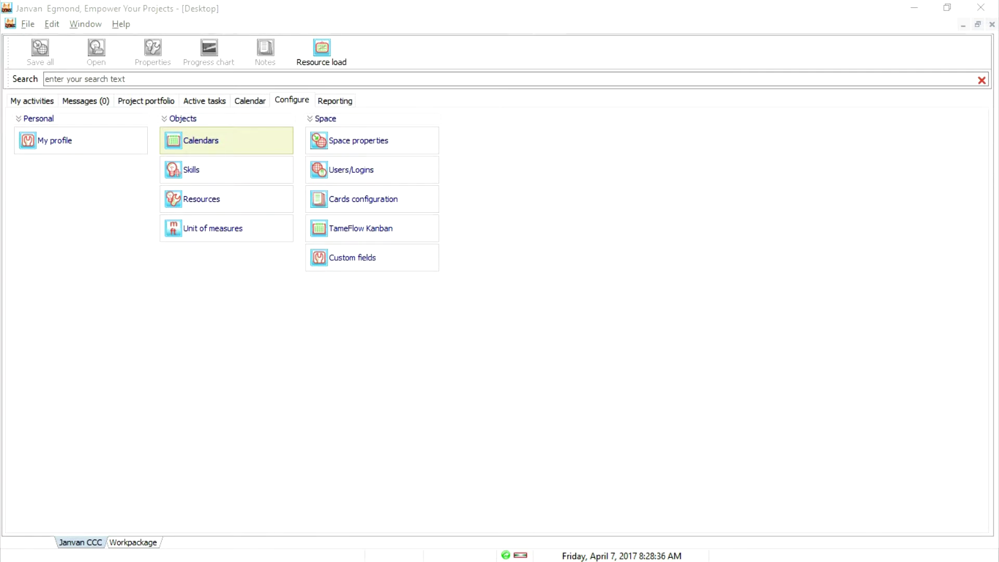
Add a project with ID 1234 and description Site Preparation Design and Tender to the portfolio, and open it
click(146, 101)
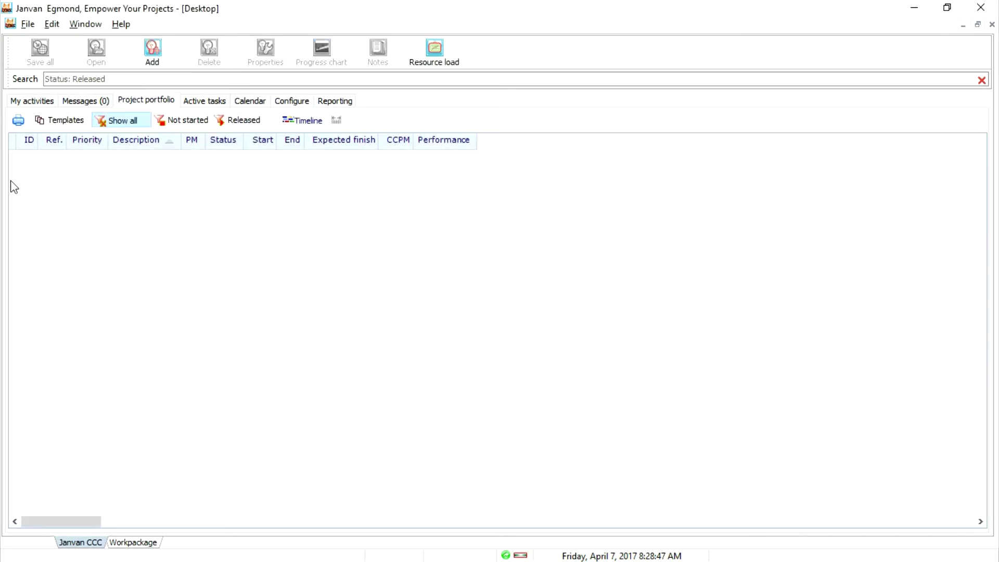
click(151, 52)
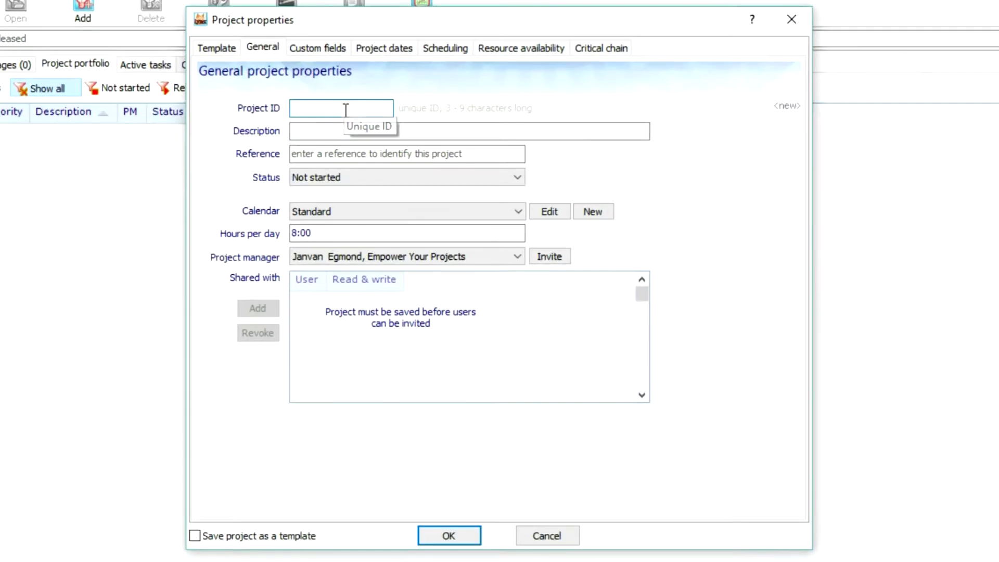
text(1234)
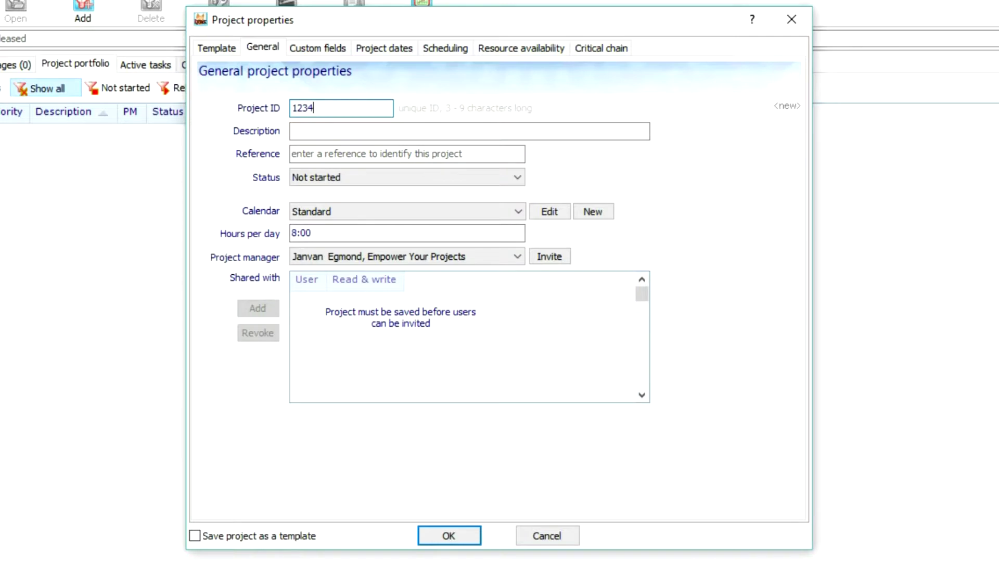
key(Tab)
text(S)
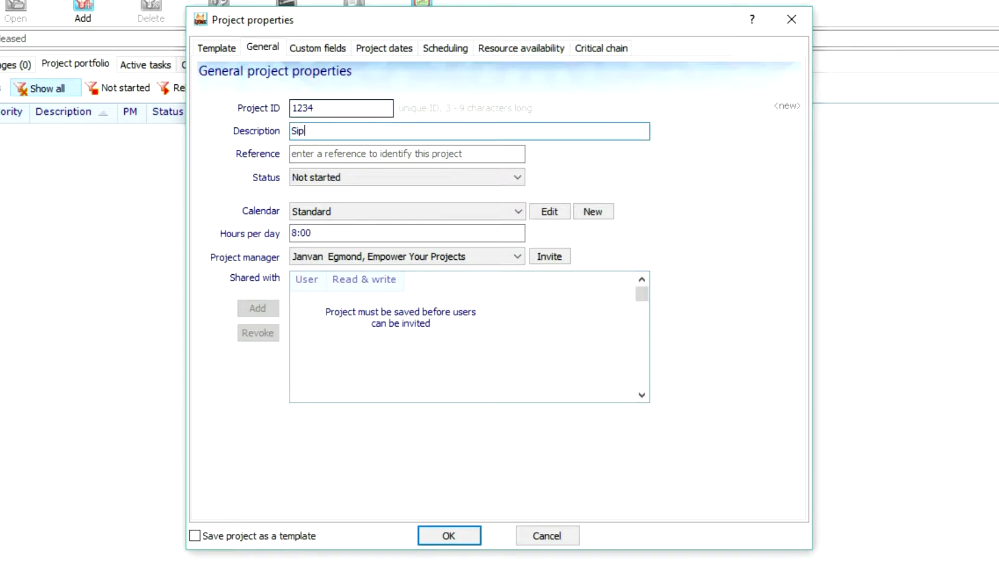
text(ite Preparation Design and Tender)
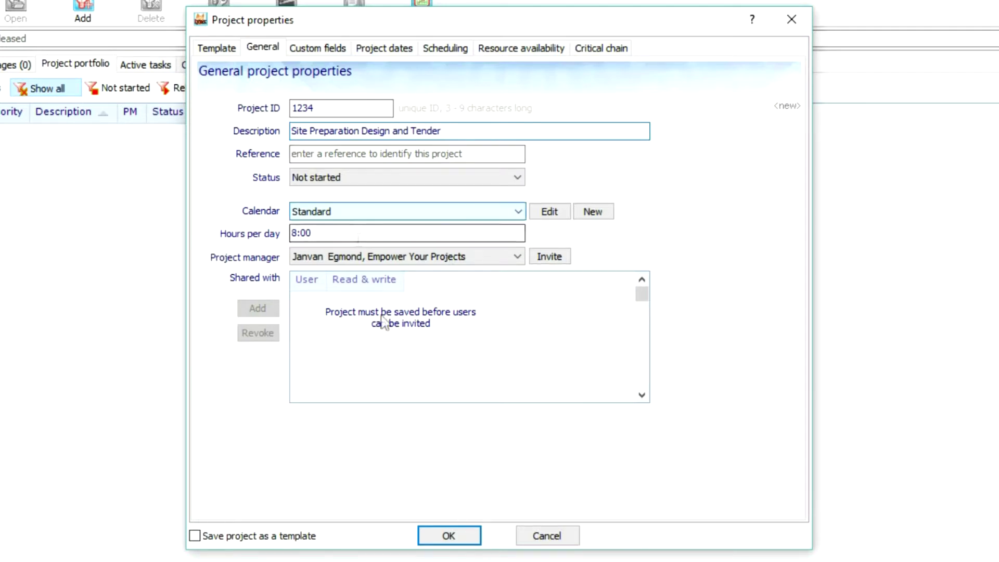
click(464, 541)
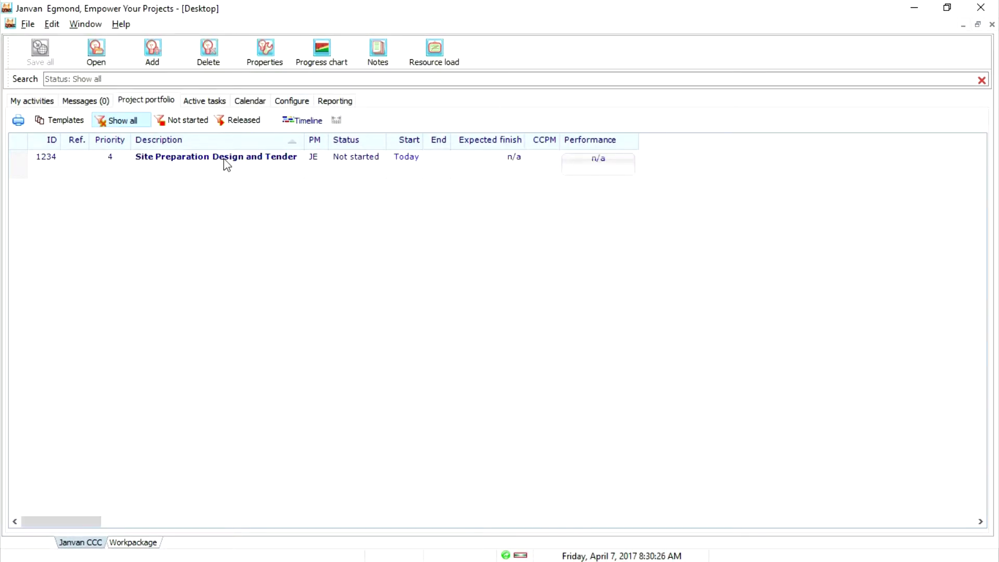
double_click(274, 157)
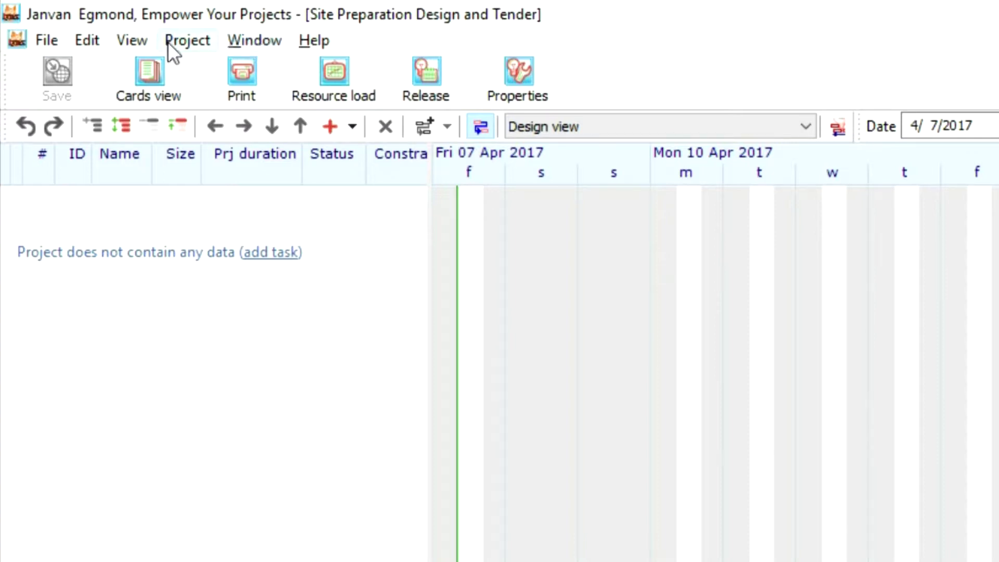
Switch to the Desktop window and return to the Site Preparation Design and Tender project window
click(255, 39)
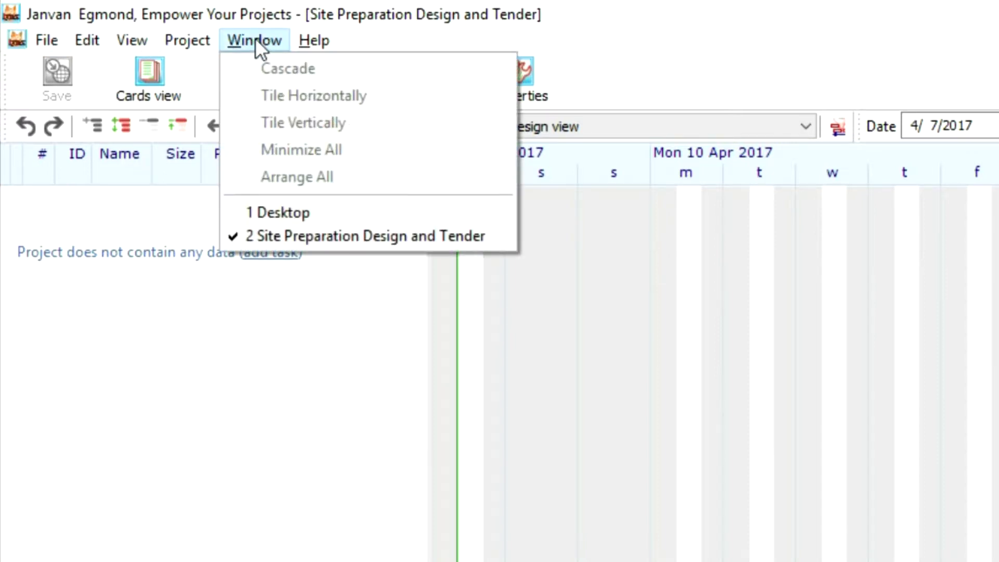
click(270, 211)
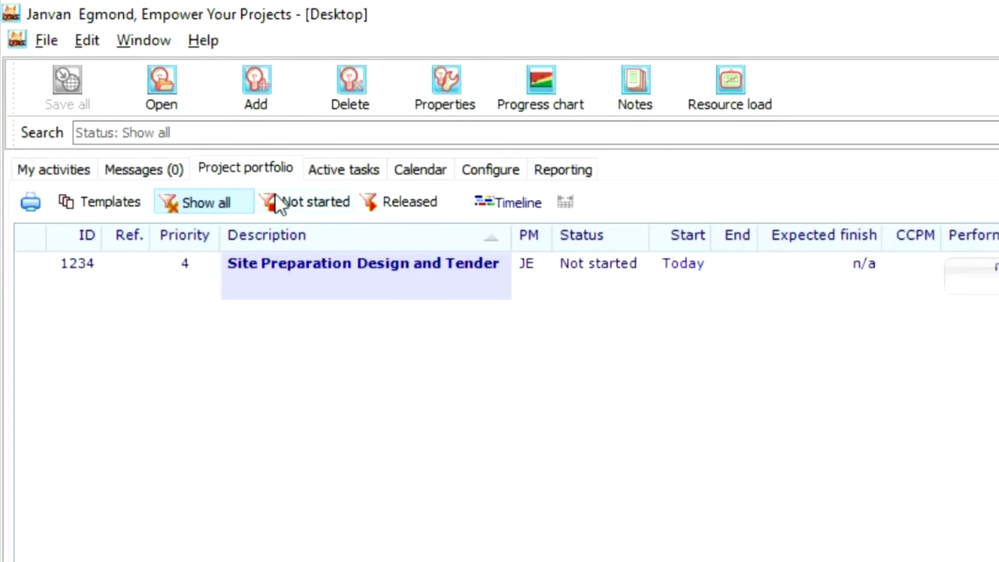
click(123, 35)
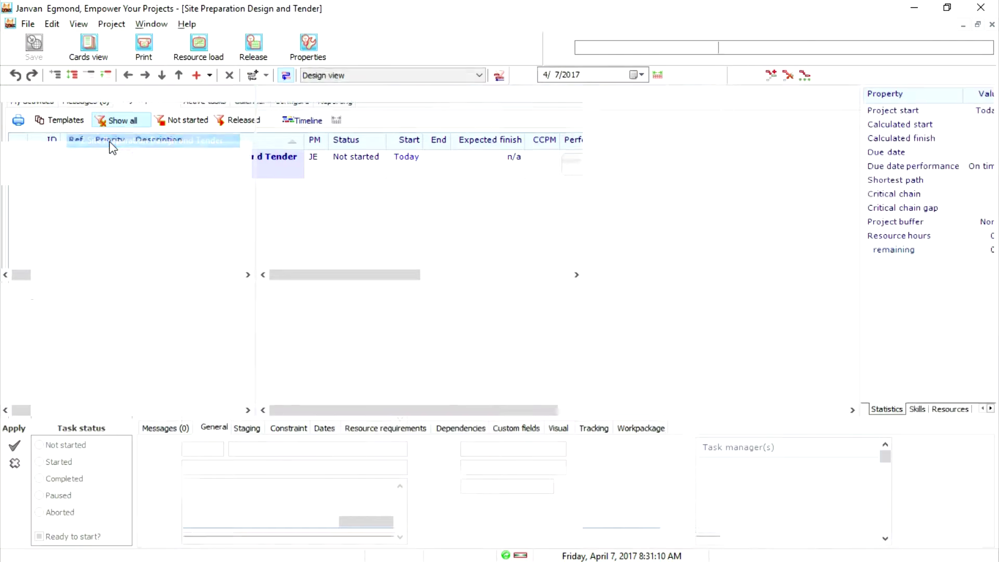
click(110, 141)
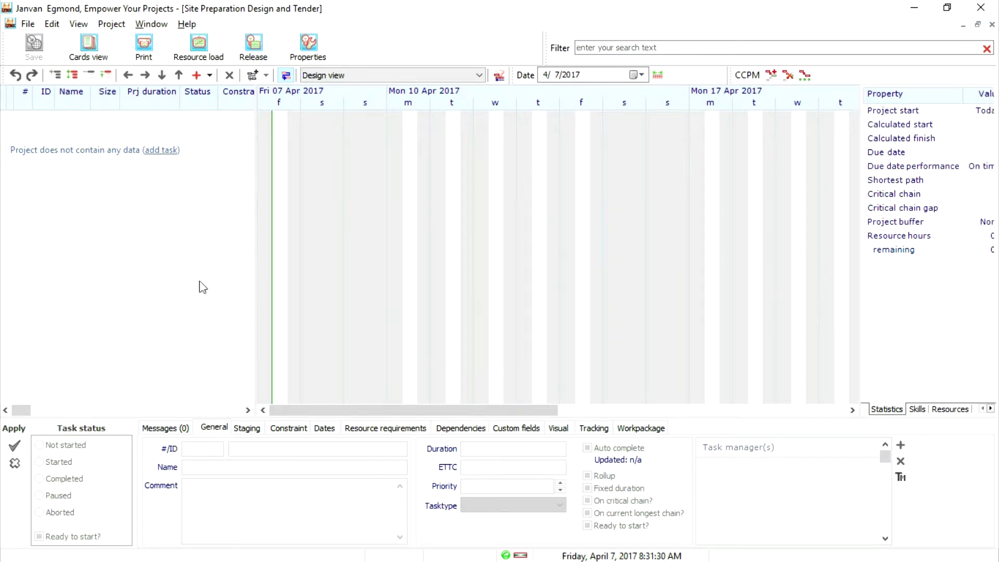
Add the project's first task and name it Preliminary Design
click(165, 151)
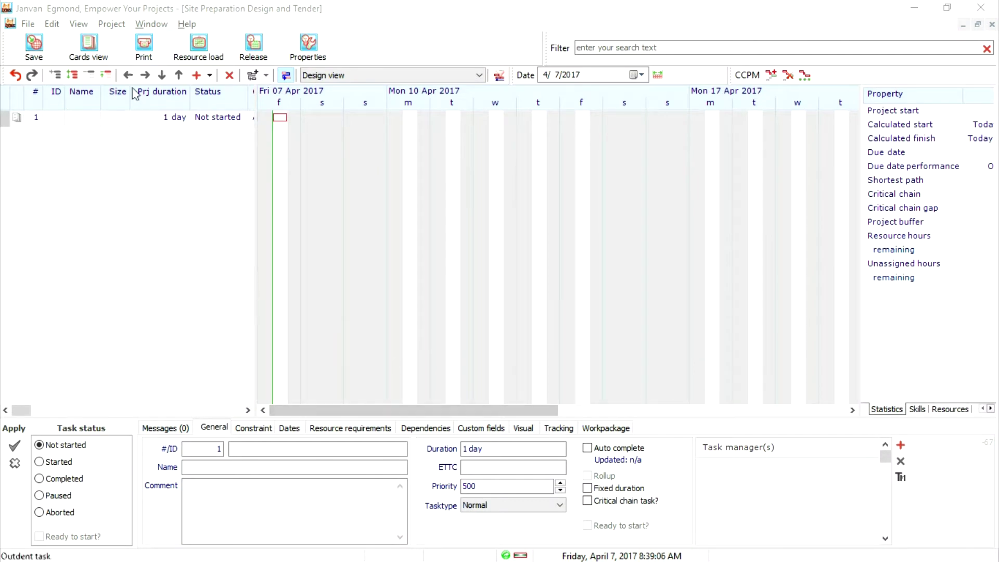
click(83, 119)
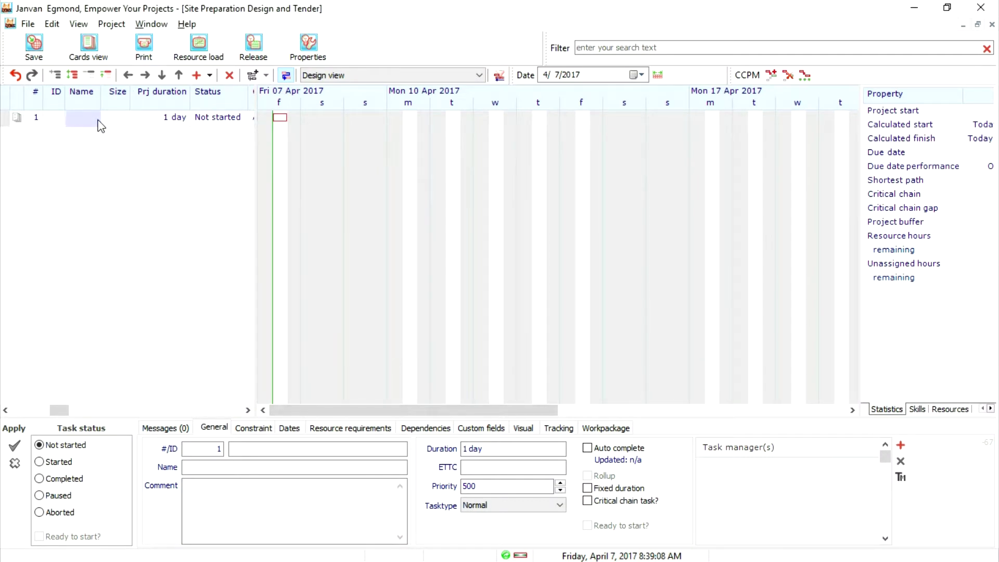
text(Prelimina)
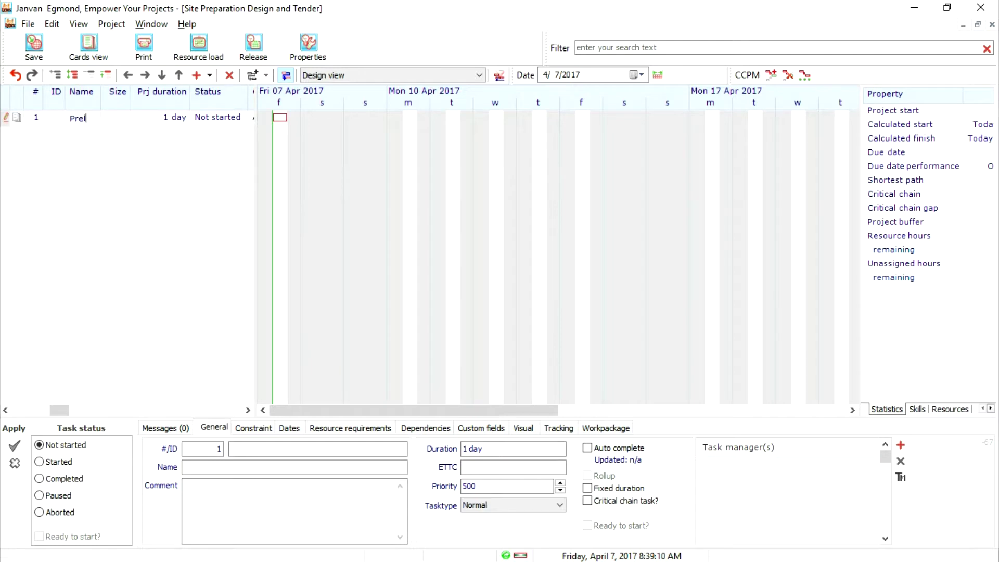
text(ry Design)
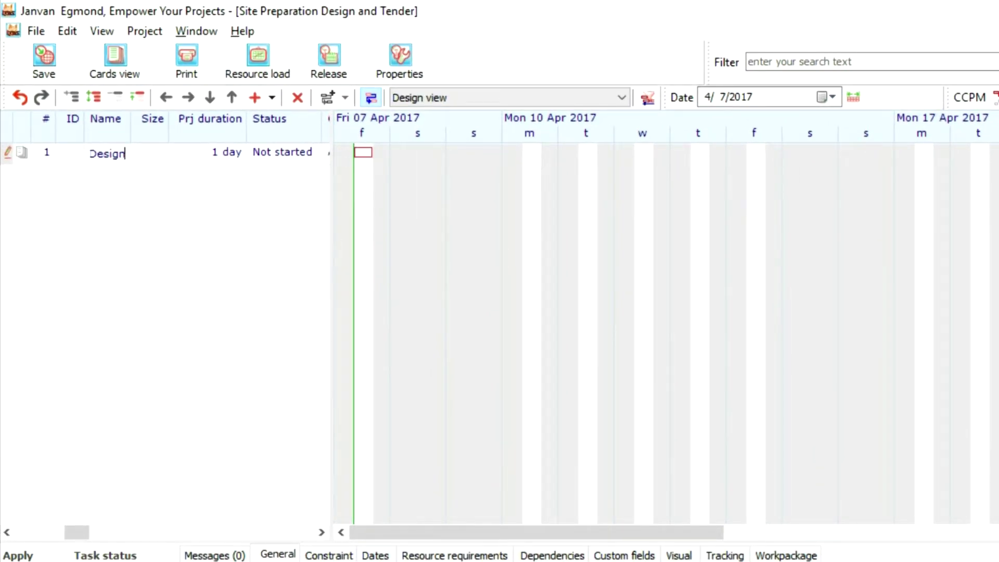
key(Return)
Add two more top-level tasks named Tender Package and Tender below Preliminary Design
text(Te)
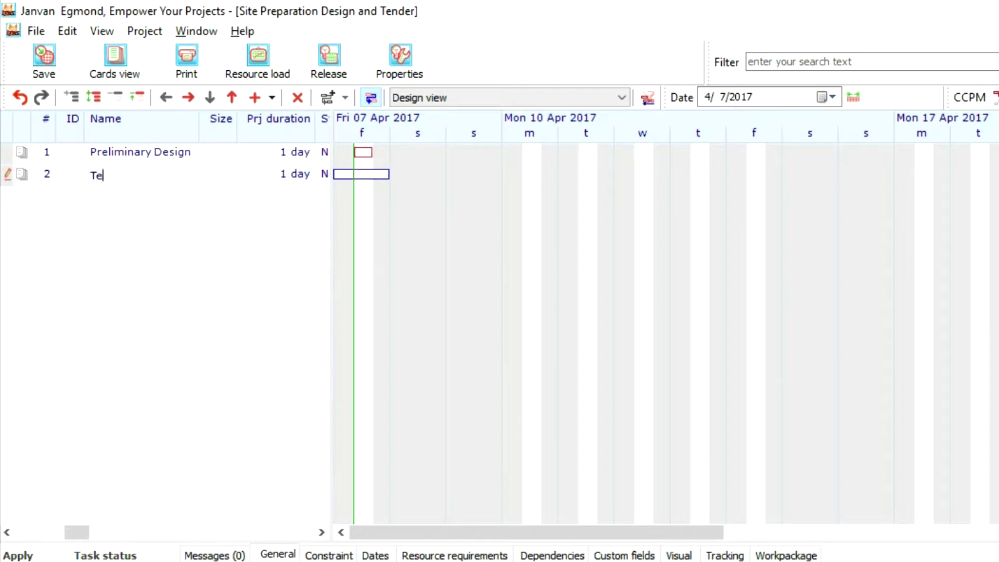
text(nder Package)
key(Return)
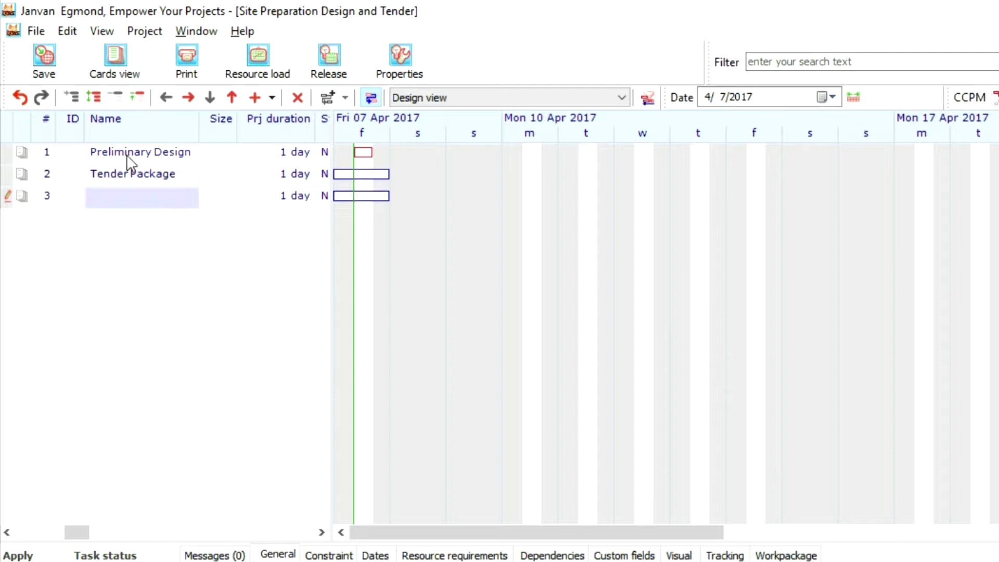
text(Tender)
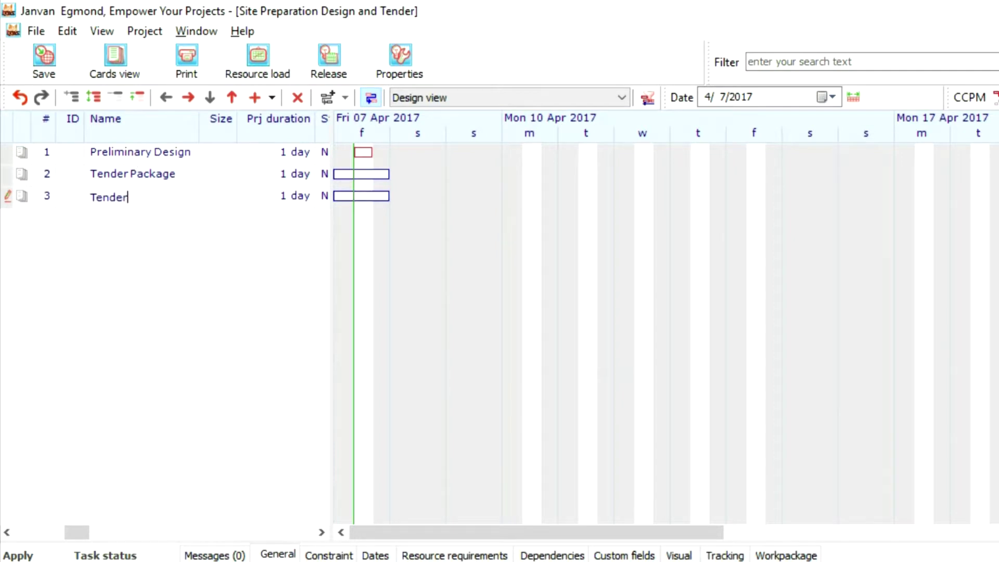
key(Return)
Insert a task below Preliminary Design, indent it as a subtask and name it Geology and Archeology
key(Up)
key(Up)
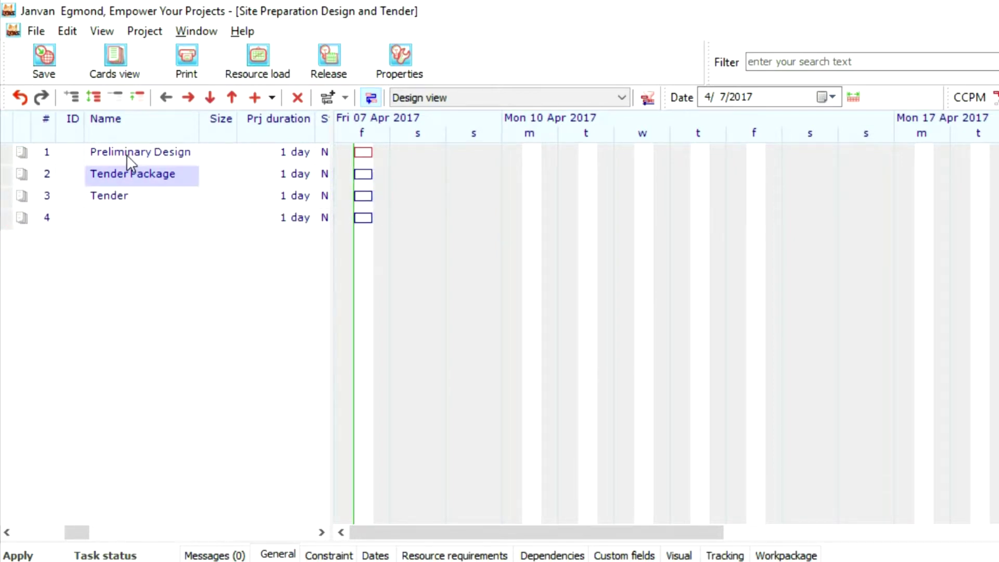
key(Up)
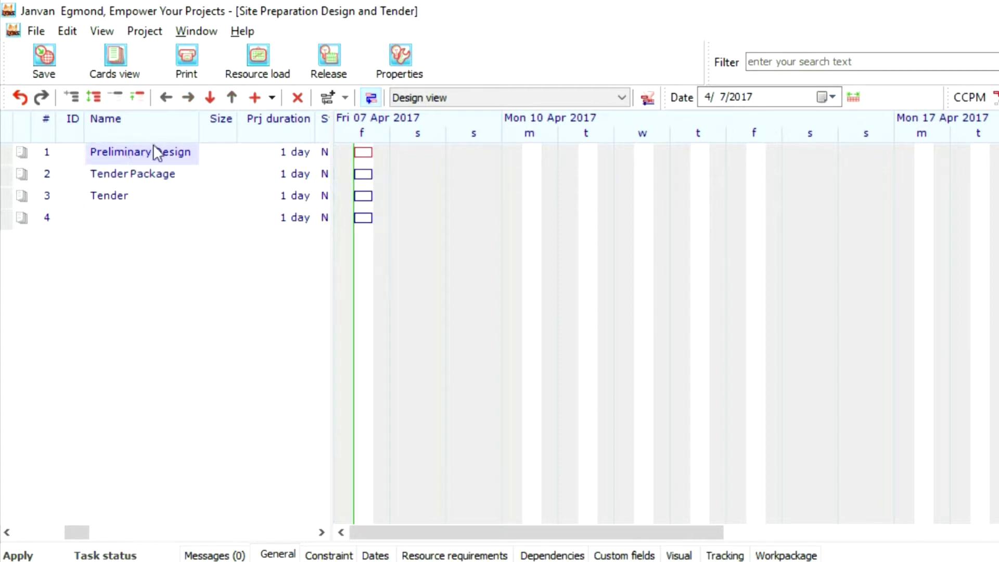
click(255, 98)
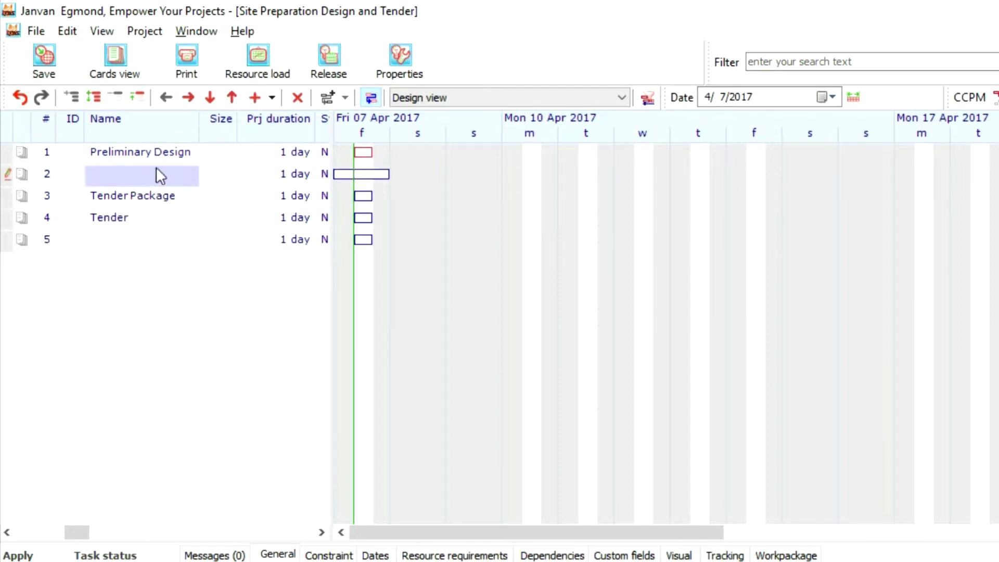
click(188, 98)
click(165, 176)
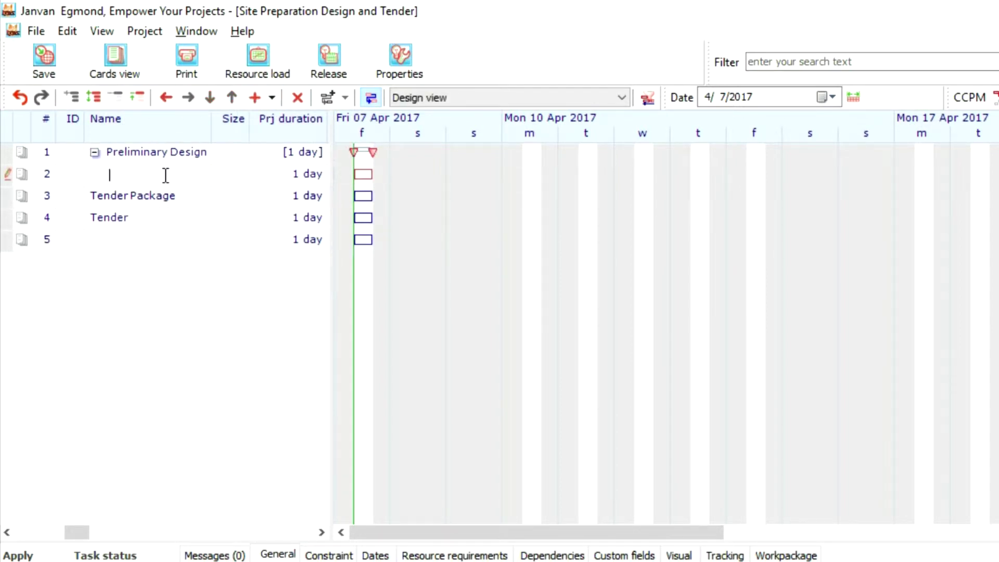
text(Geology and Archeology)
key(Return)
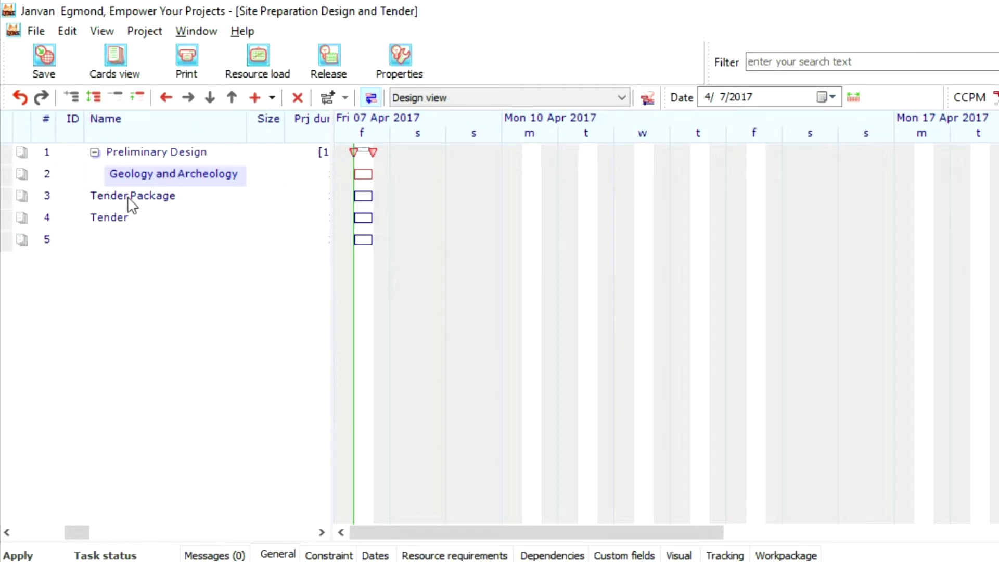
Add a subtask named Soil Engineering directly below Geology and Archeology
key(Insert)
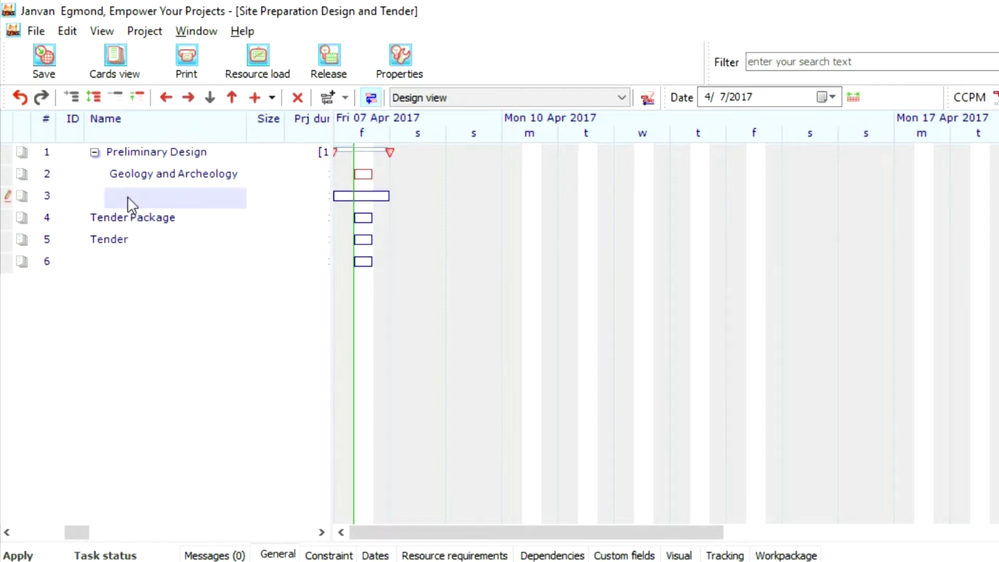
text(Soil Ei)
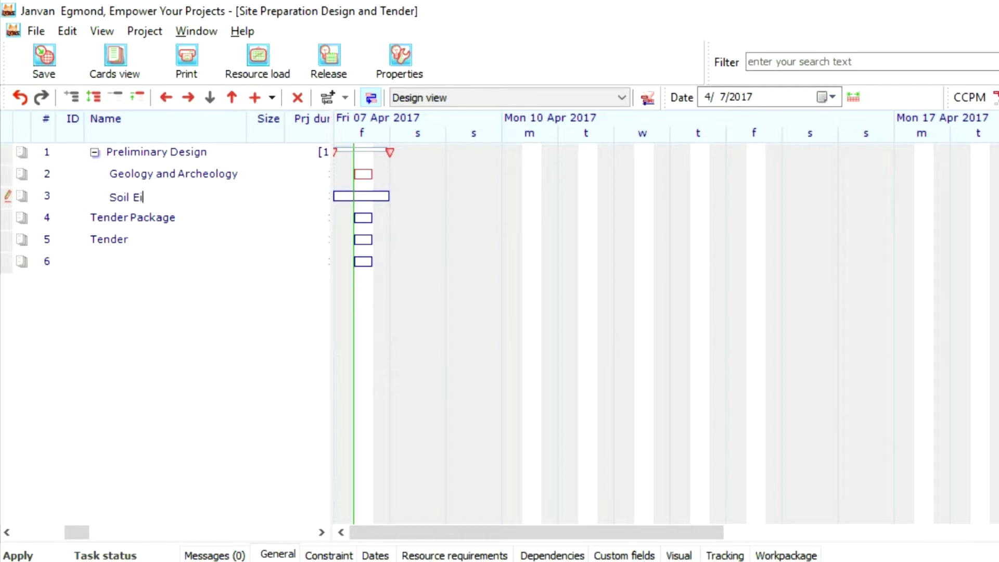
key(BackSpace)
text(ngineering)
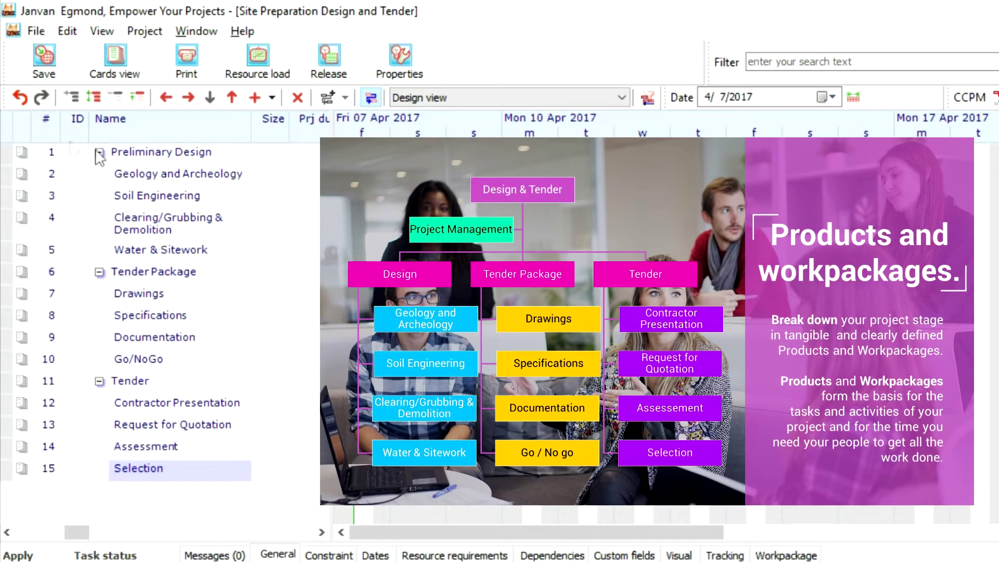
Collapse the Preliminary Design, Tender Package and Tender groups to view only the main products
click(99, 152)
click(98, 174)
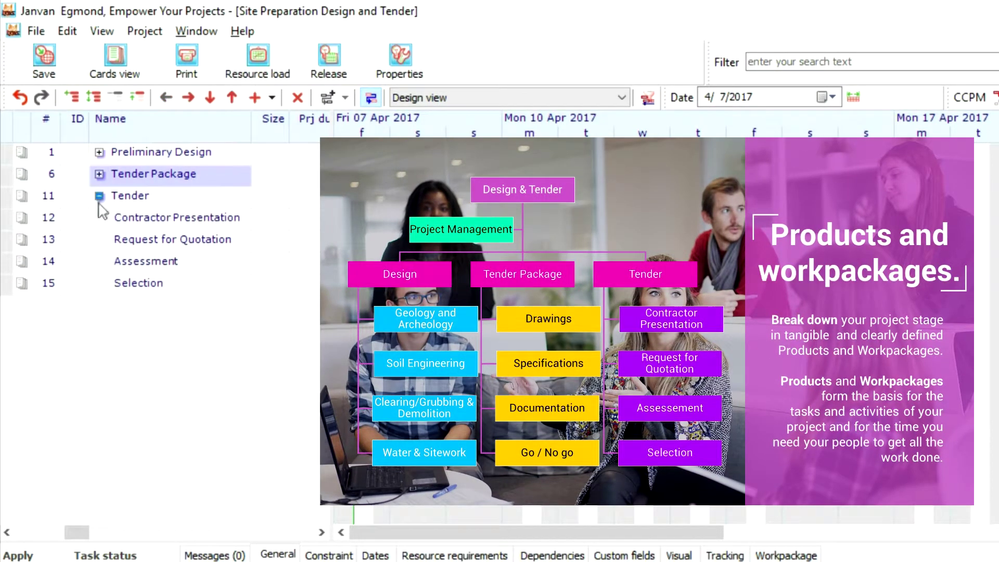
click(99, 196)
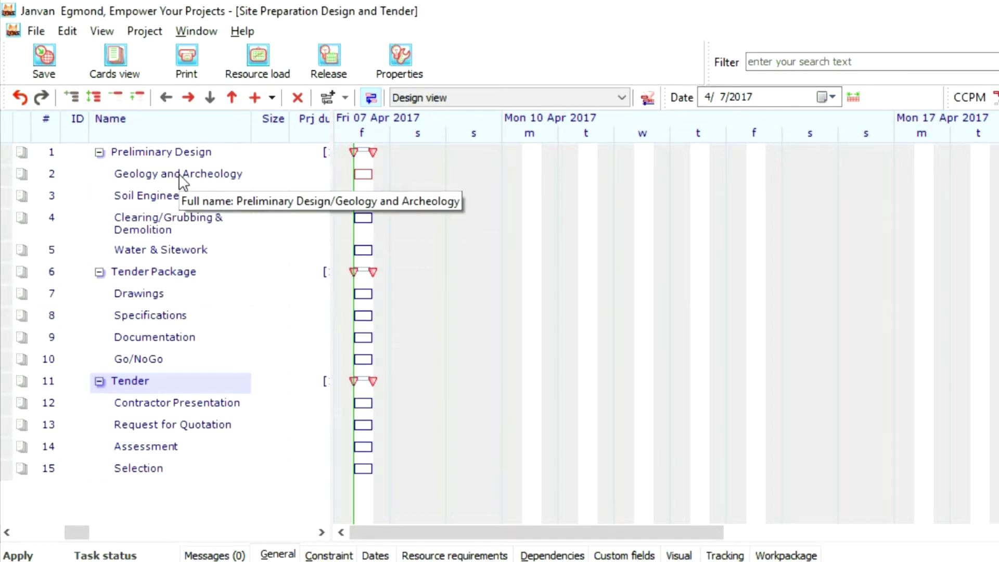
Link Geology and Archeology as predecessor to both Clearing/Grubbing & Demolition and Soil Engineering
click(179, 175)
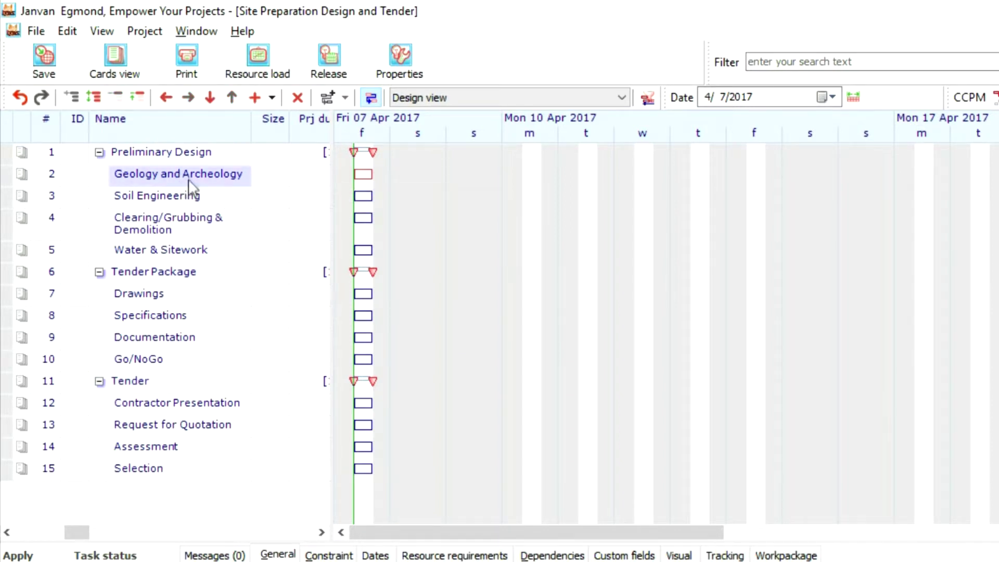
ctrl+click(192, 221)
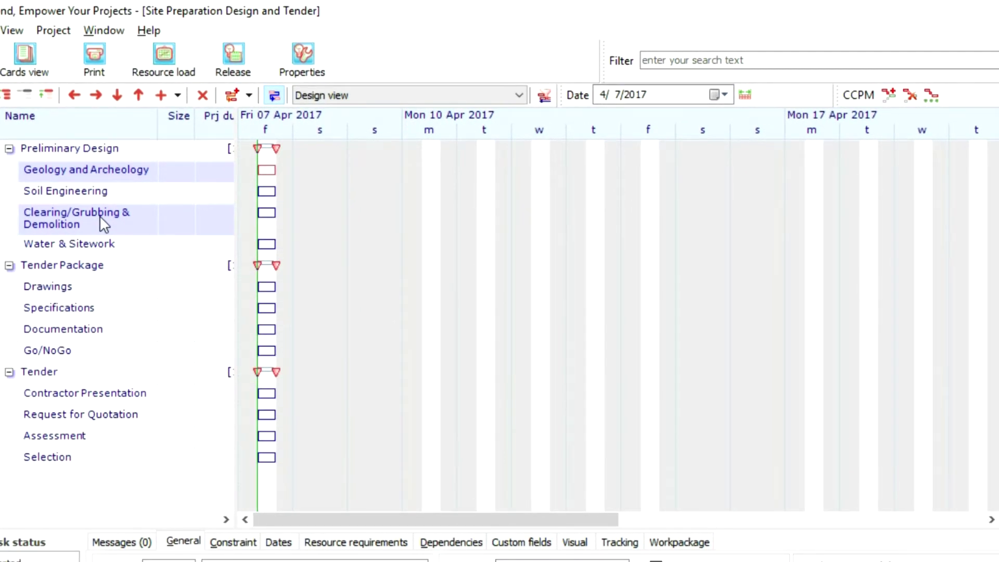
click(233, 97)
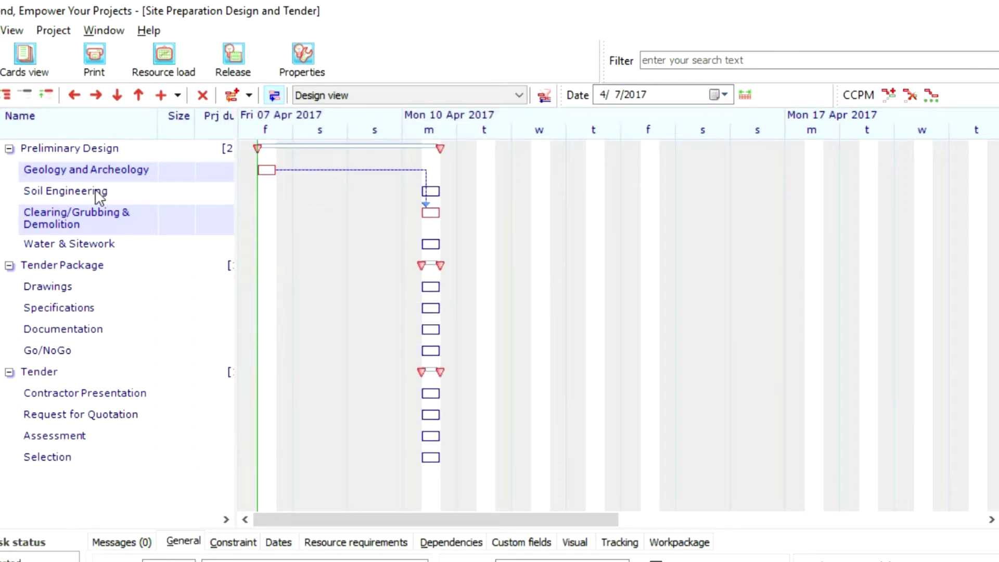
click(106, 171)
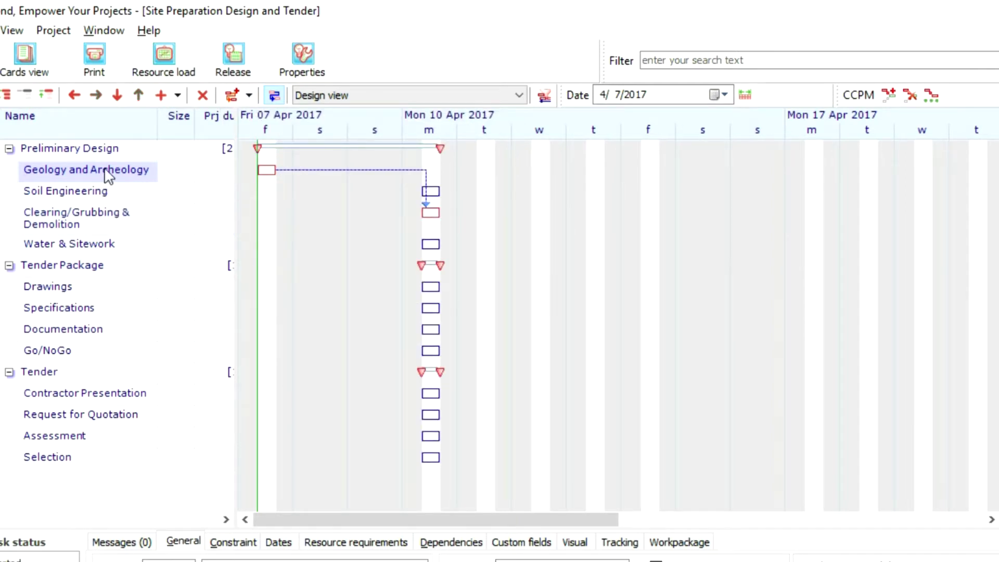
ctrl+click(103, 195)
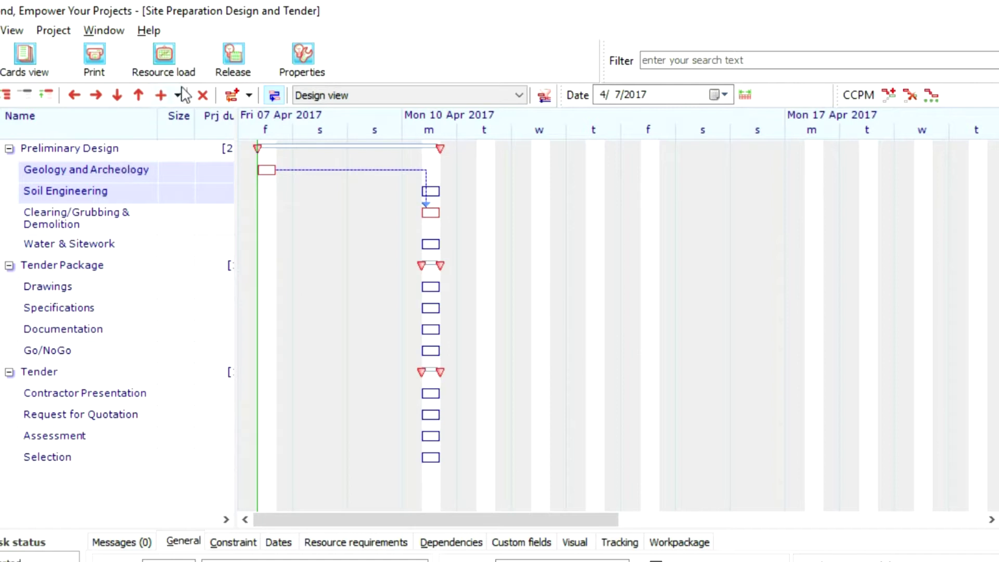
click(233, 97)
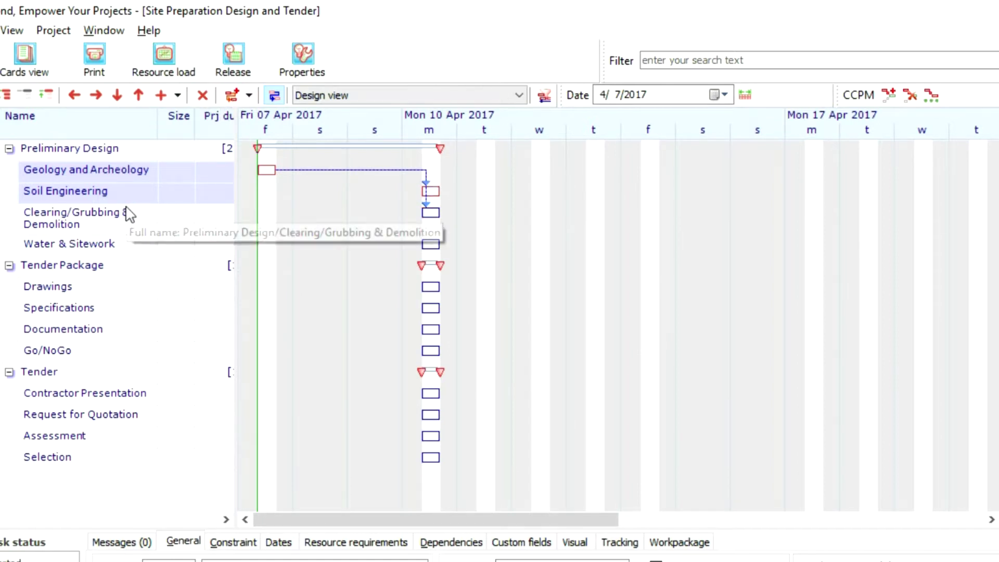
Link both Soil Engineering and Clearing/Grubbing & Demolition as predecessors to Water & Sitework
click(104, 175)
click(86, 196)
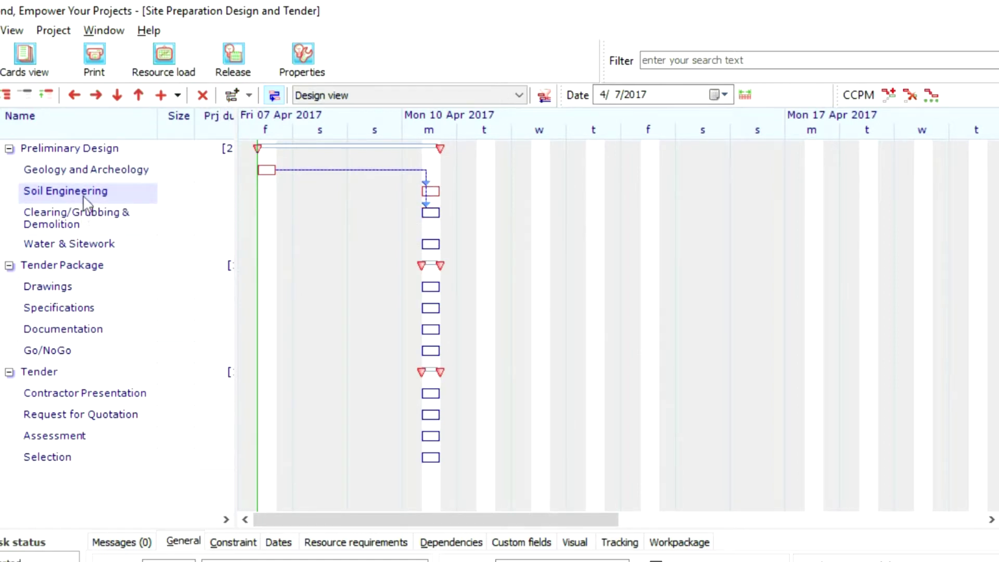
ctrl+click(84, 245)
click(232, 96)
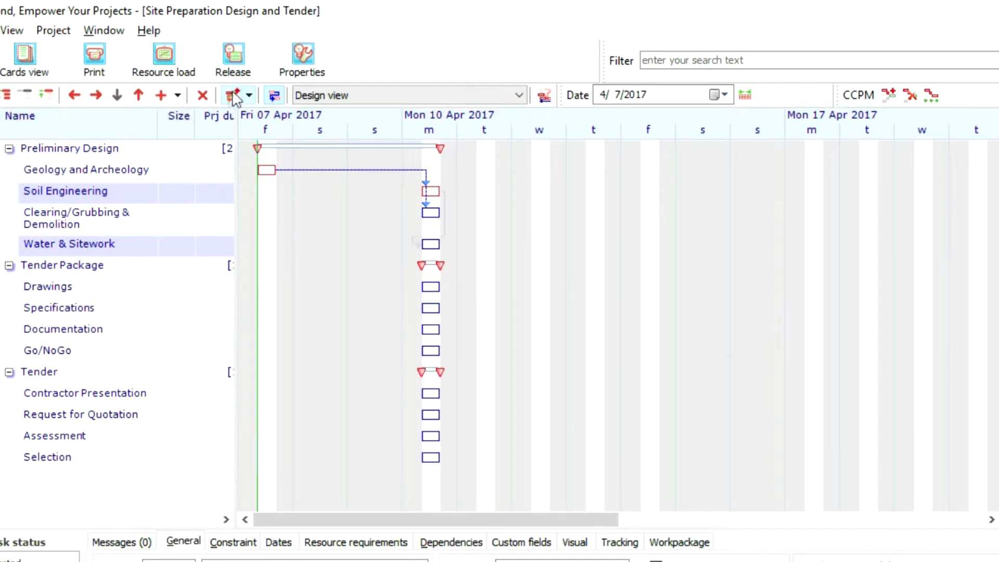
click(82, 225)
ctrl+click(89, 248)
click(233, 96)
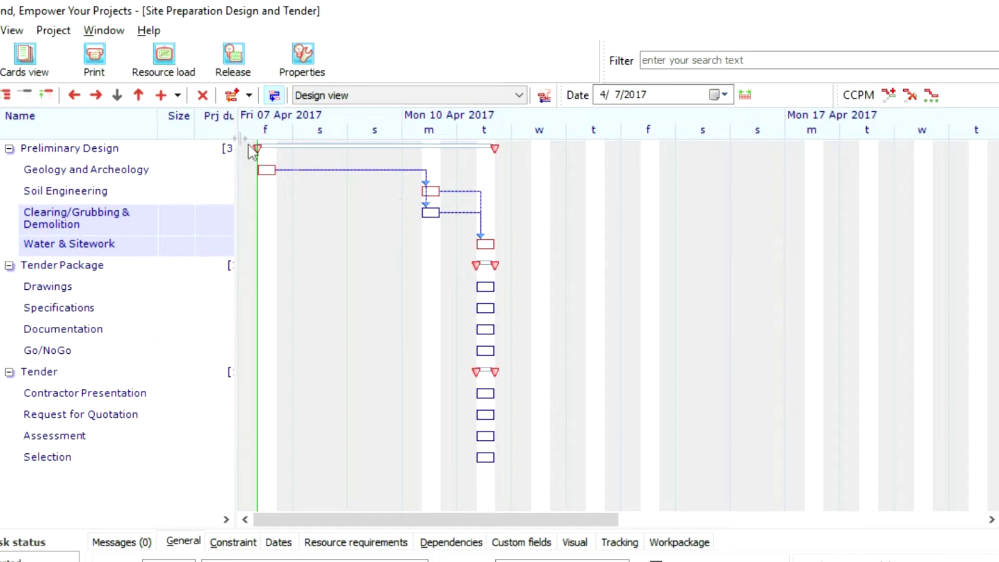
Link Water & Sitework as predecessor to the Drawings task in Tender Package
click(57, 249)
ctrl+click(51, 290)
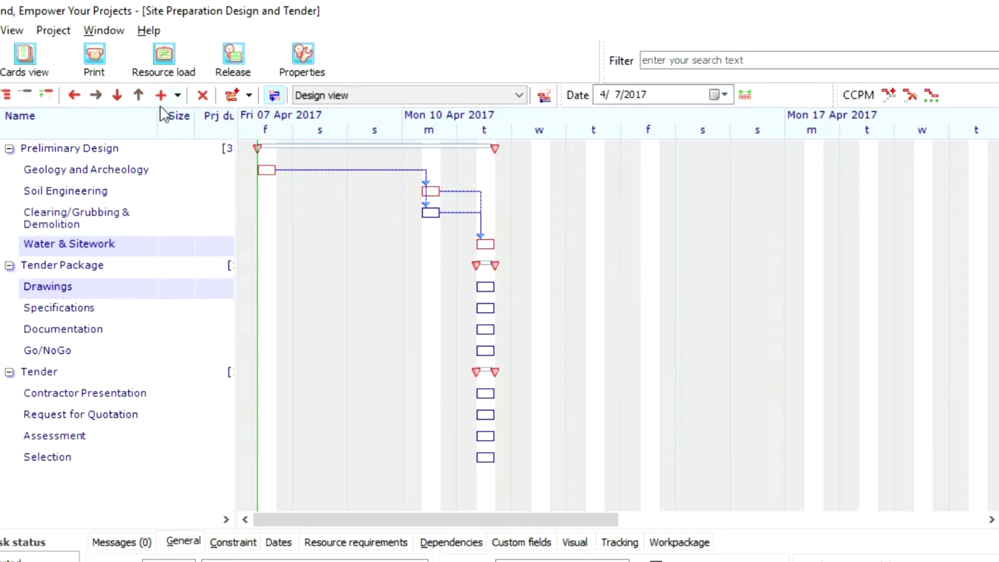
click(232, 95)
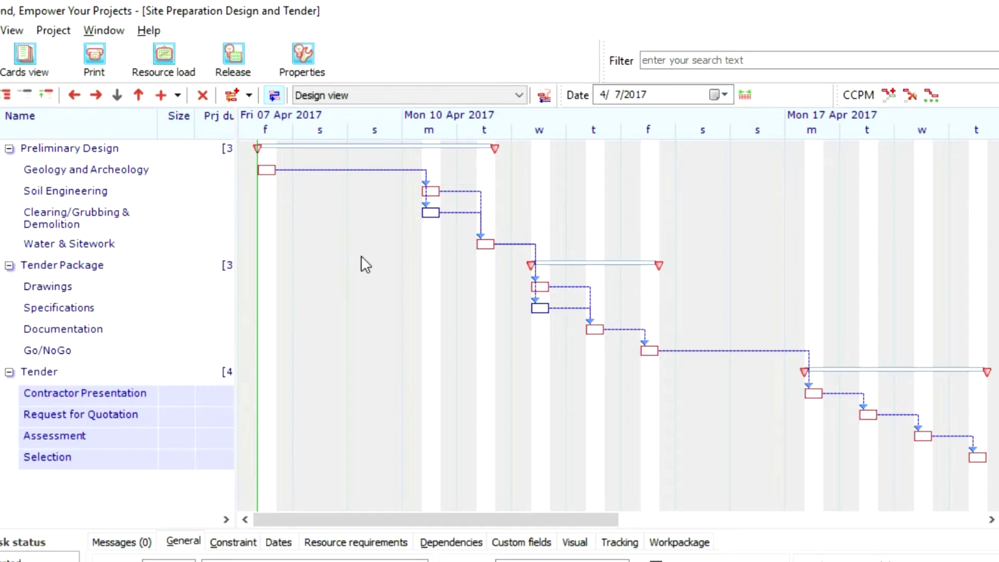
Set the project duration of Geology and Archeology to 15 days
click(137, 176)
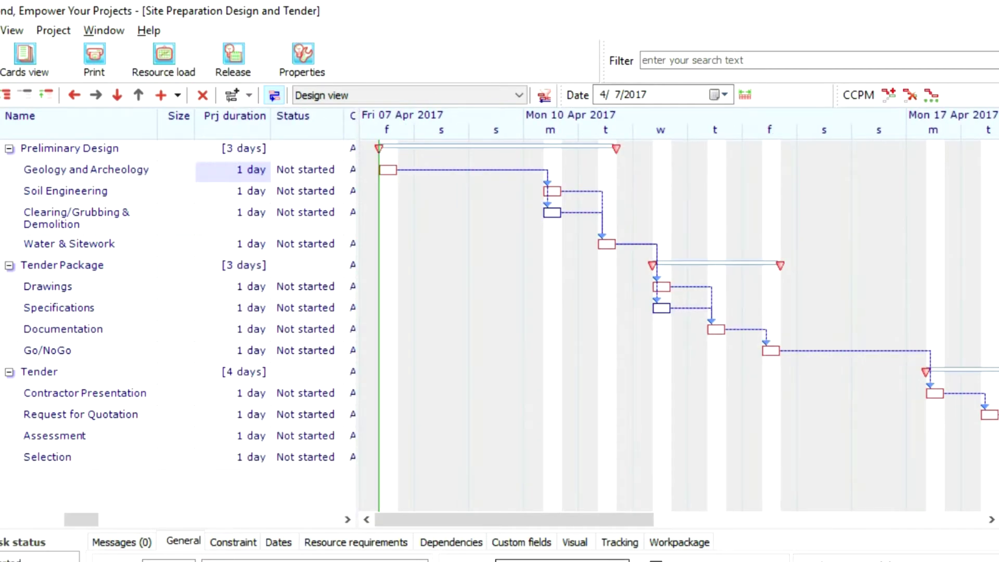
click(268, 170)
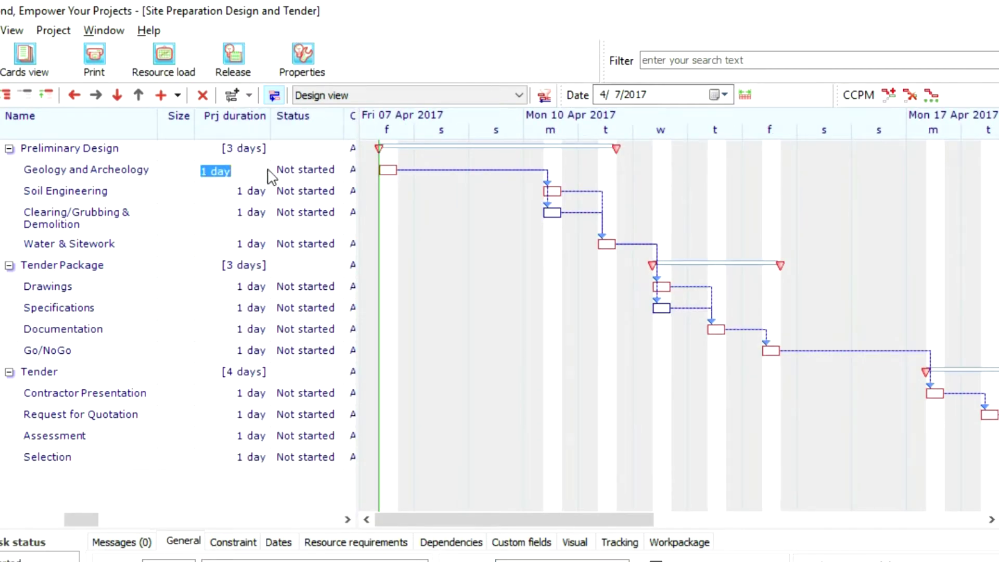
text(15)
key(Return)
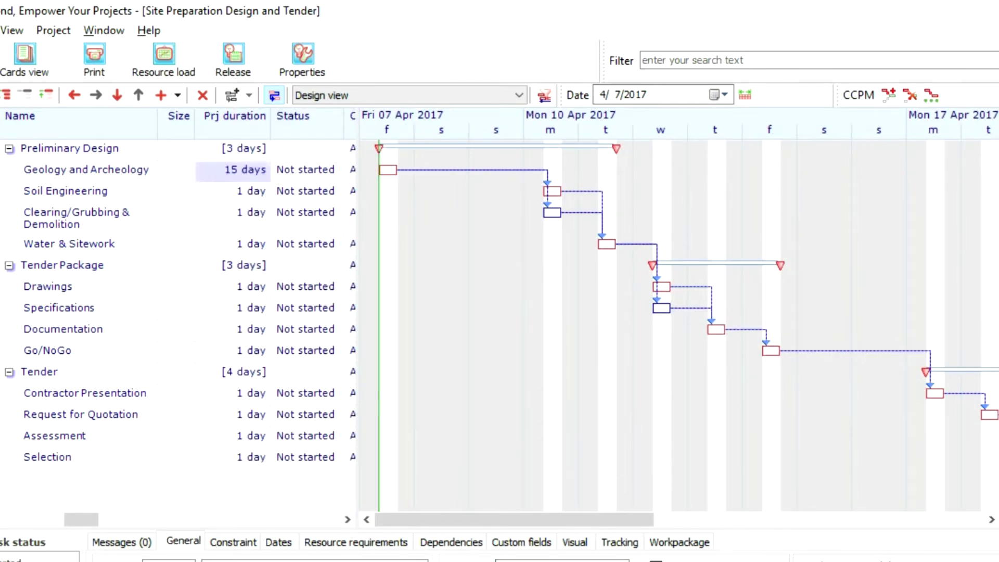
key(Down)
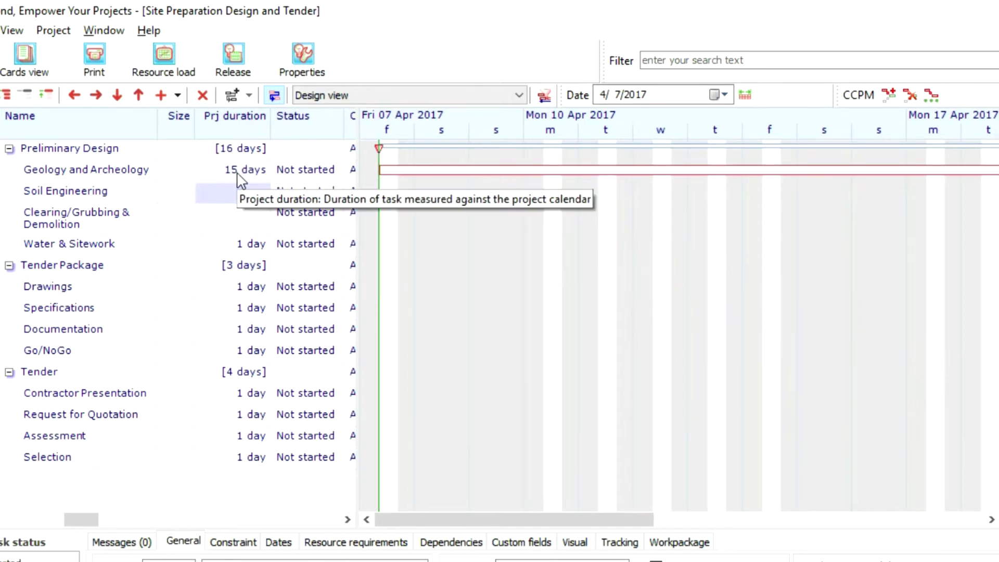
Set the project duration of Soil Engineering to 1 week
click(745, 95)
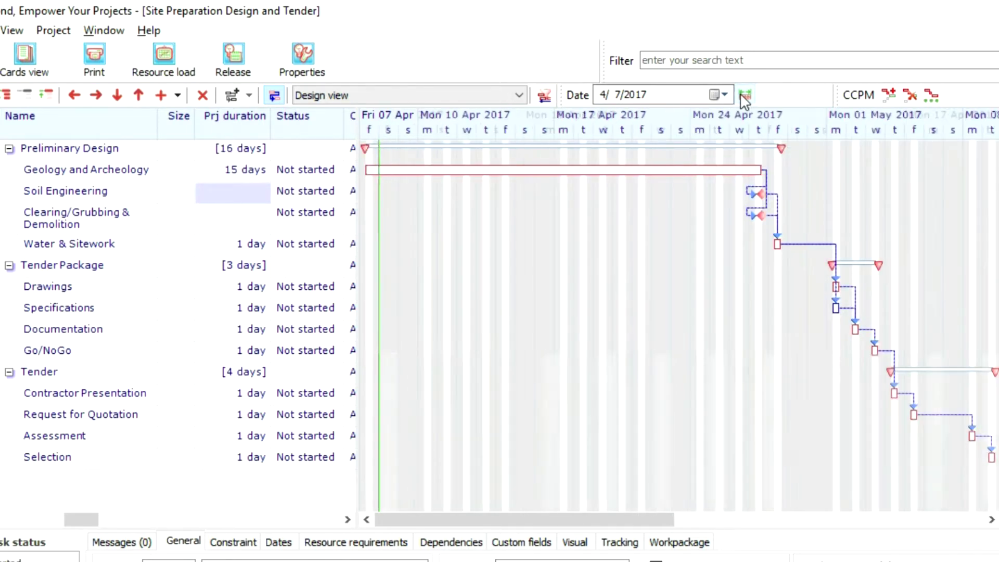
click(253, 194)
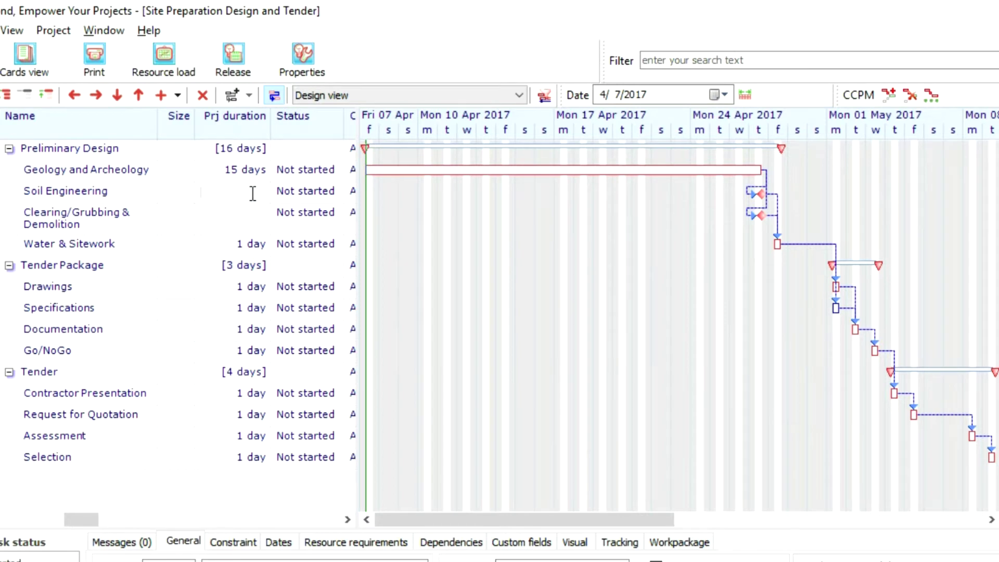
text(1w)
key(Return)
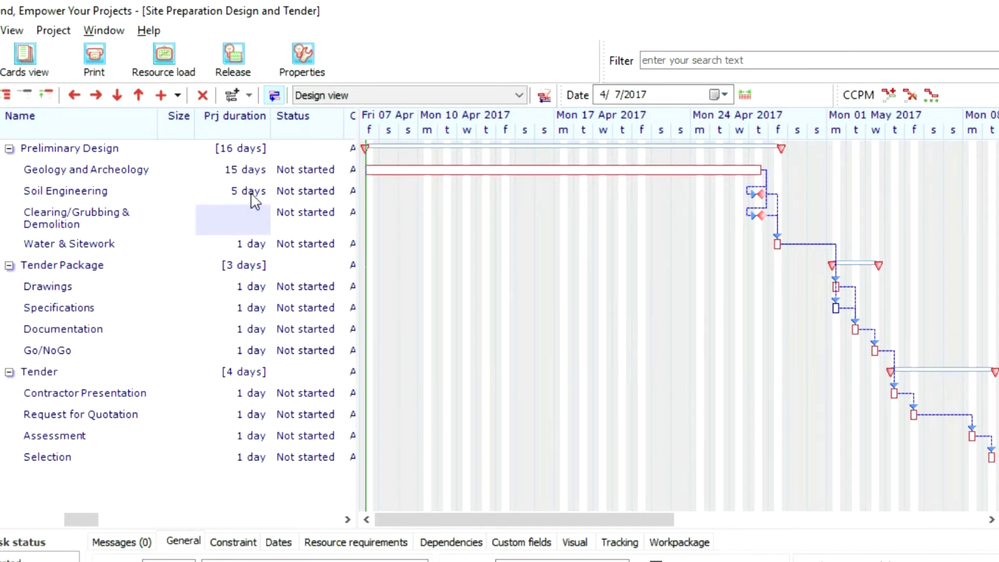
Set project durations: Clearing/Grubbing & Demolition 10 days, Water & Sitework 5, Drawings 15, Specifications 5, and Documentation 10
click(252, 220)
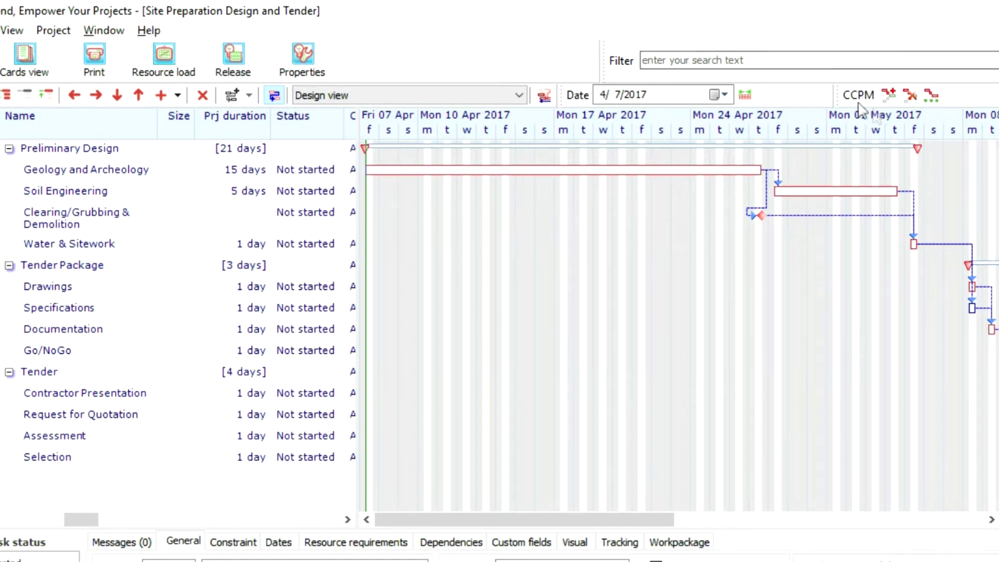
click(745, 94)
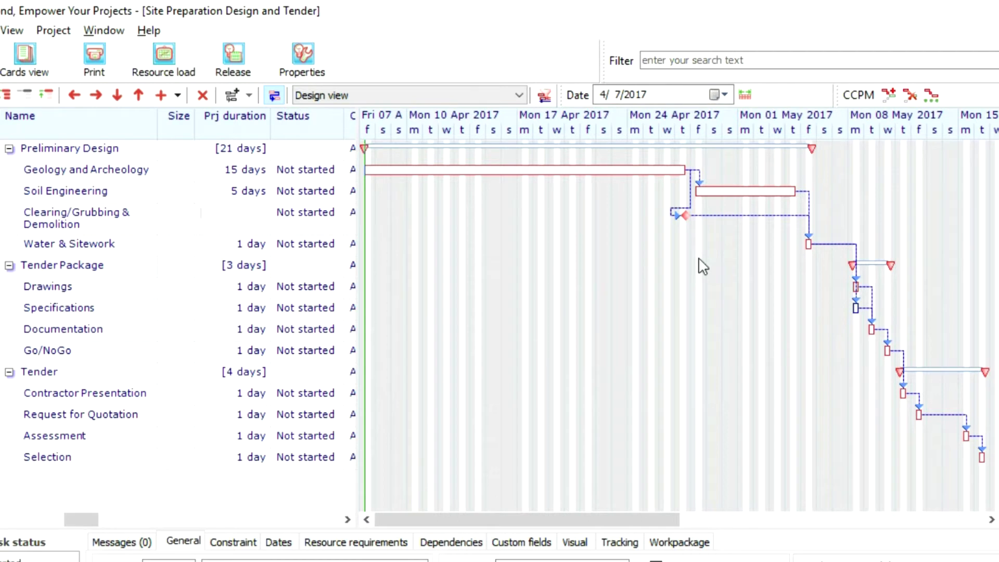
scroll(702, 266, down, 6)
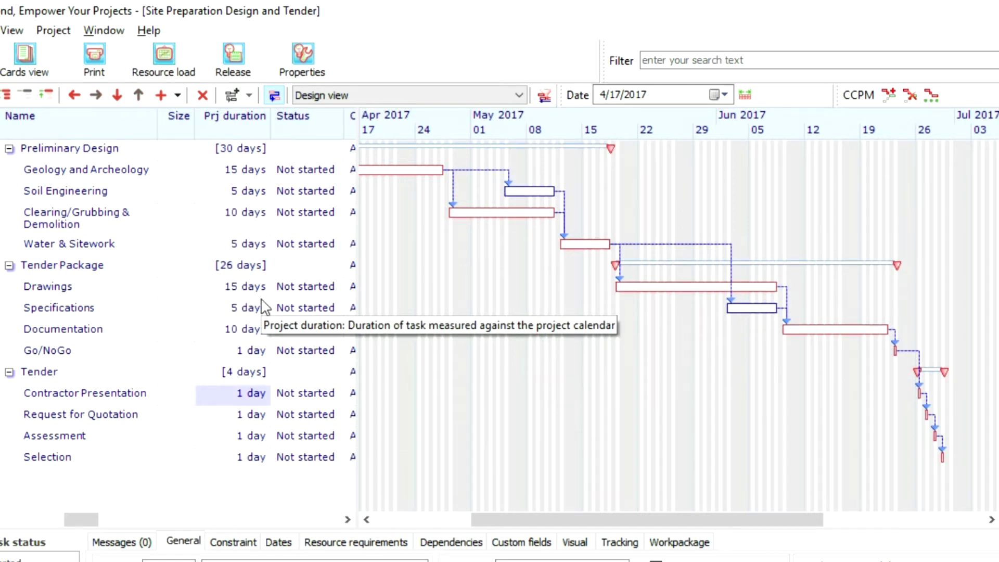
Set a lag of 10 on the Finish -> Start relation from Request for Quotation to Assessment
key(Down)
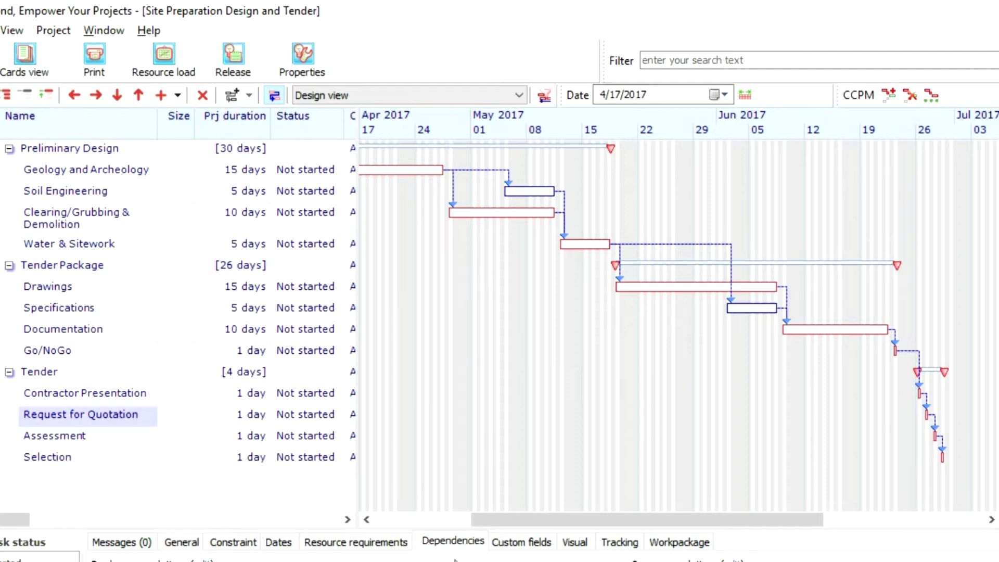
click(450, 542)
click(861, 521)
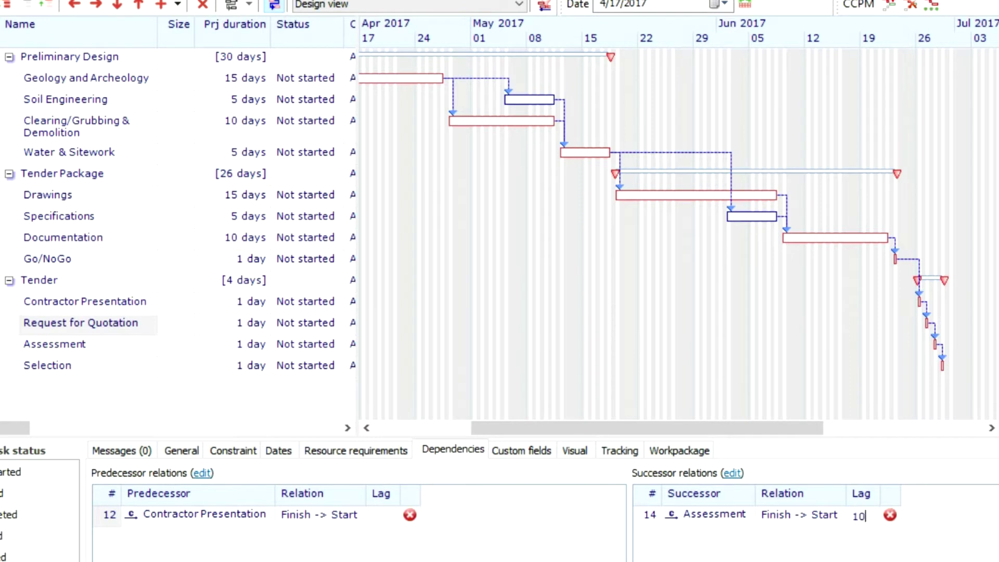
text(10)
key(Return)
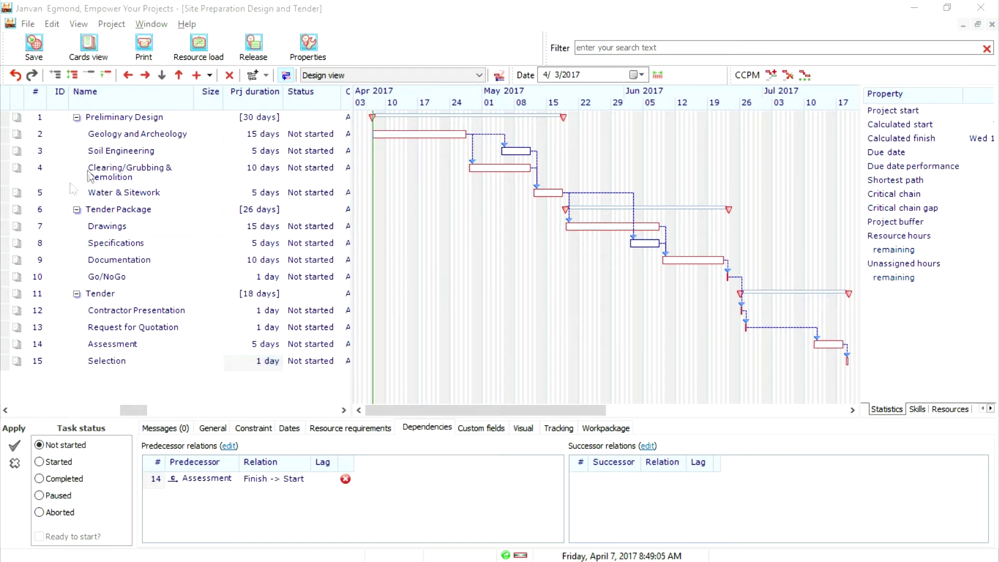
Save the project, collapse the Tender summary task, and close the project
click(35, 52)
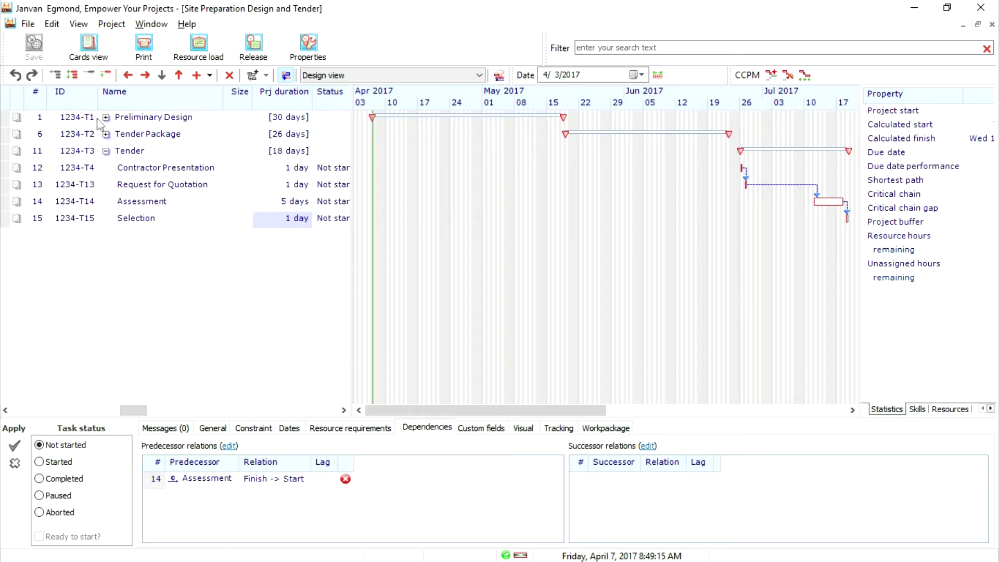
click(106, 151)
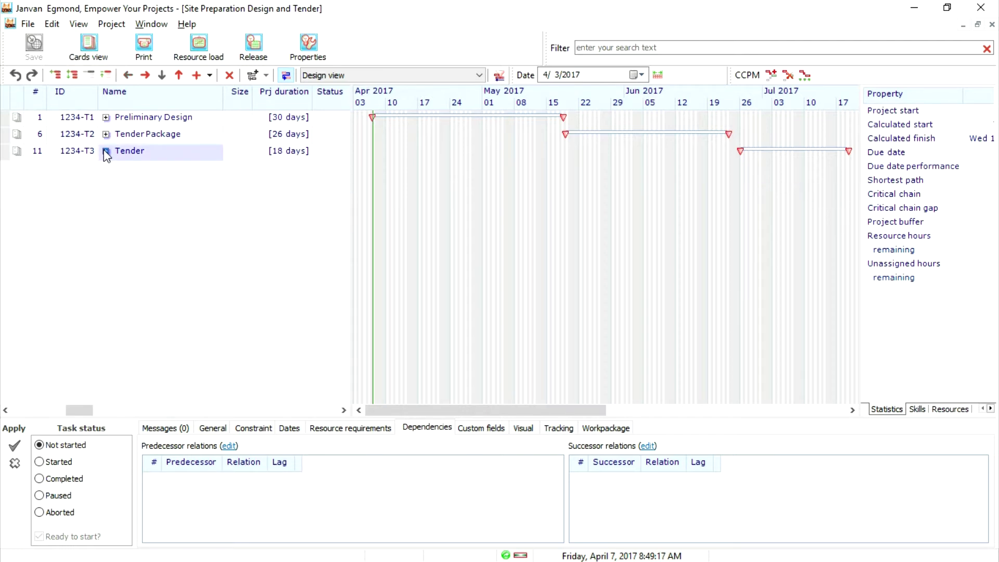
click(38, 51)
click(991, 25)
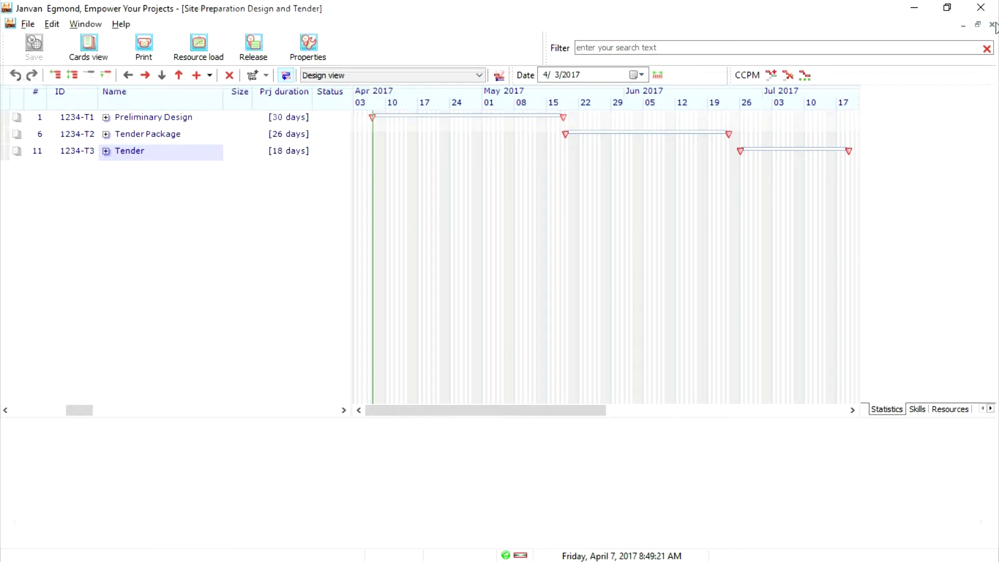
Add four resources using the Standard calendar in the Resource editor, entering a person's first name as each description
click(291, 100)
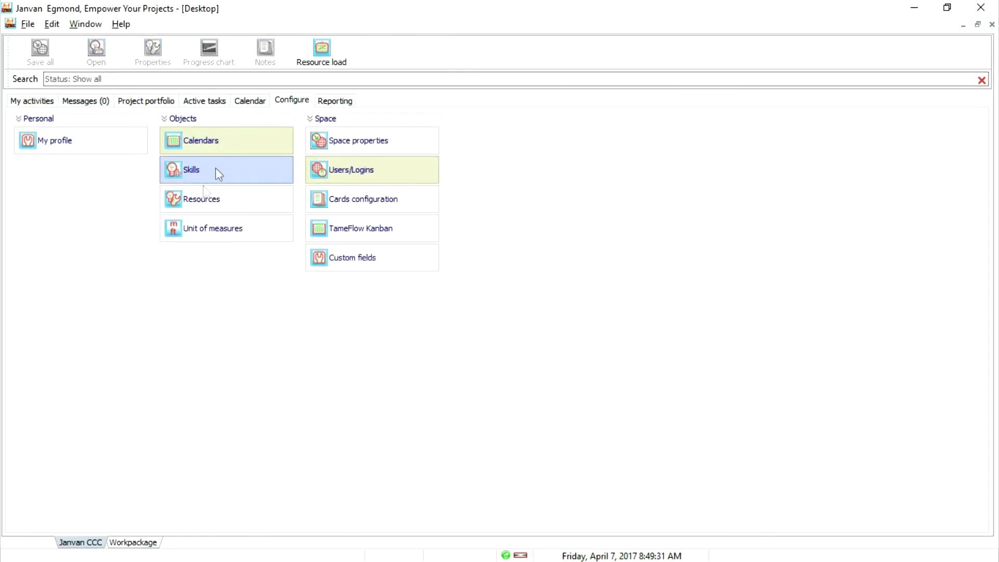
click(205, 207)
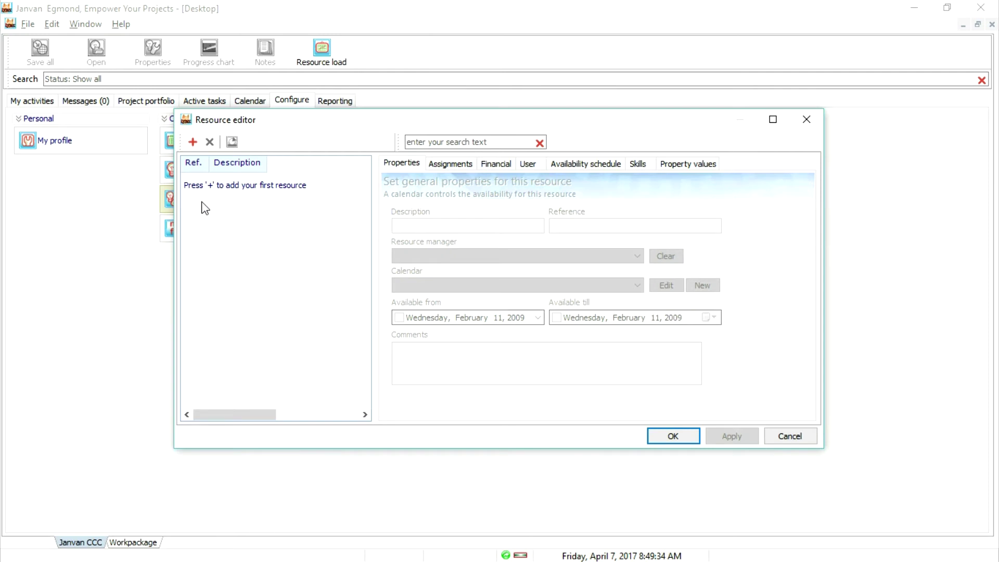
click(193, 142)
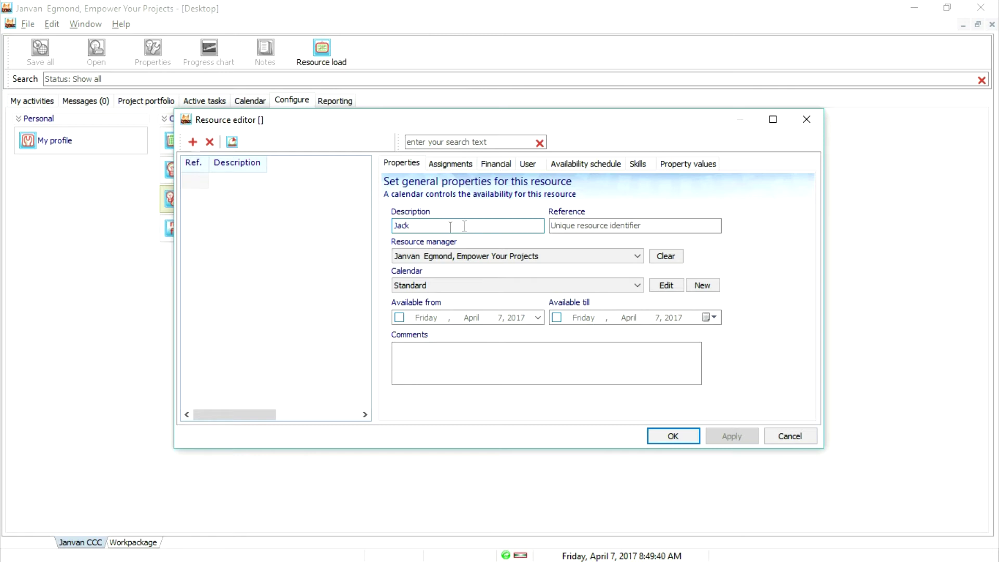
key(Return)
text(Robert)
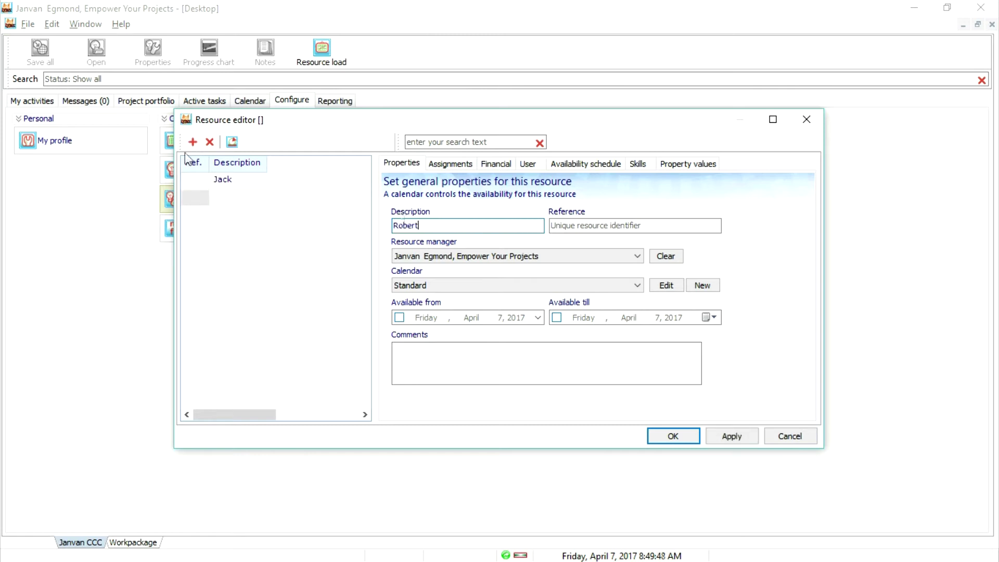
click(192, 141)
text(Jay)
click(193, 141)
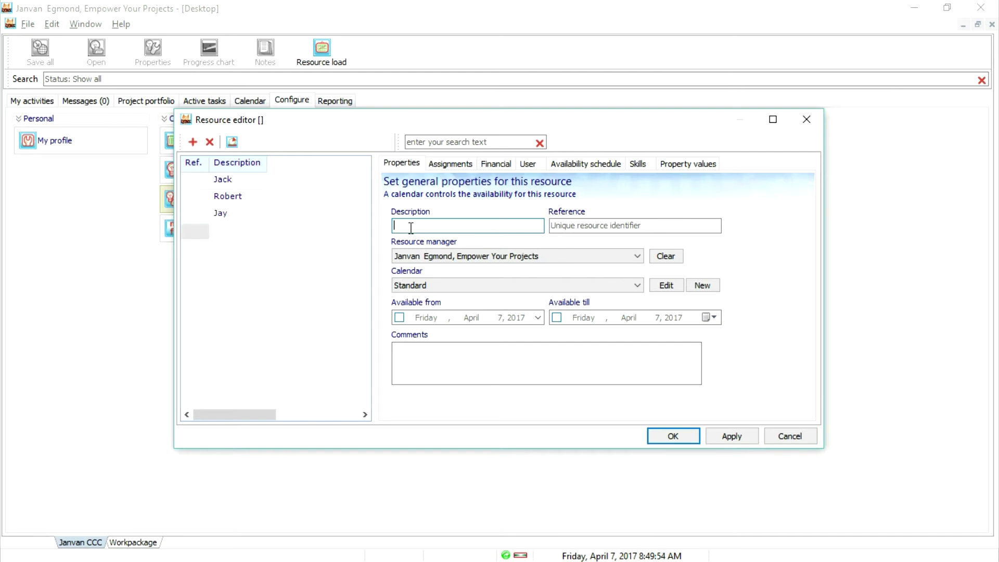
click(192, 141)
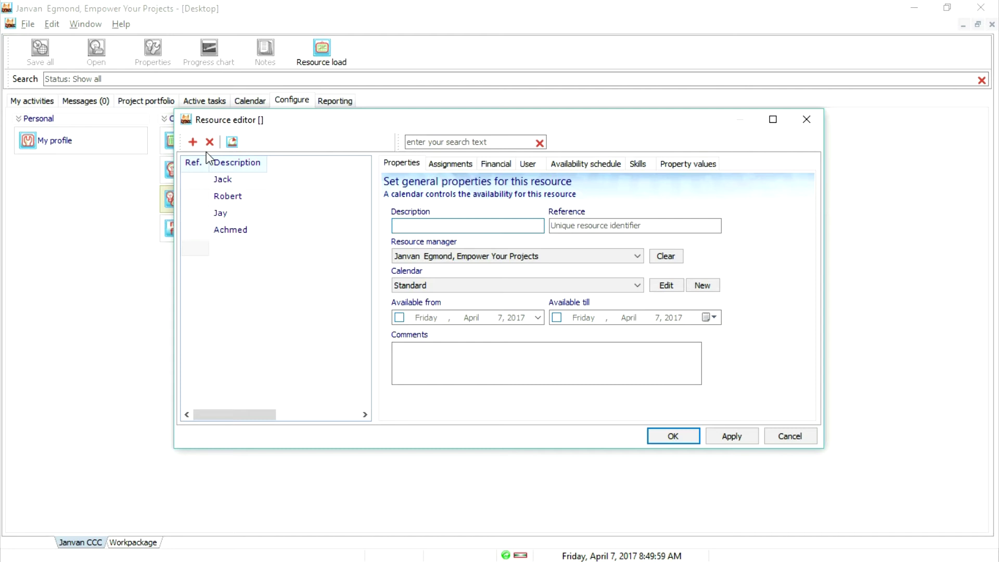
Look through the blank resource's assignment and financial settings, then apply the new resources and close the Resource editor
click(449, 164)
click(492, 165)
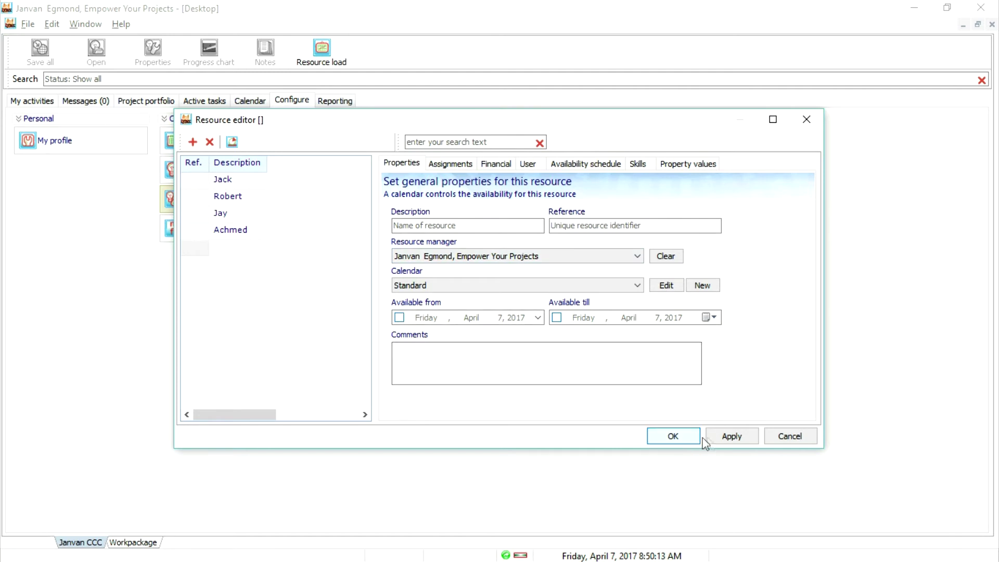
click(722, 436)
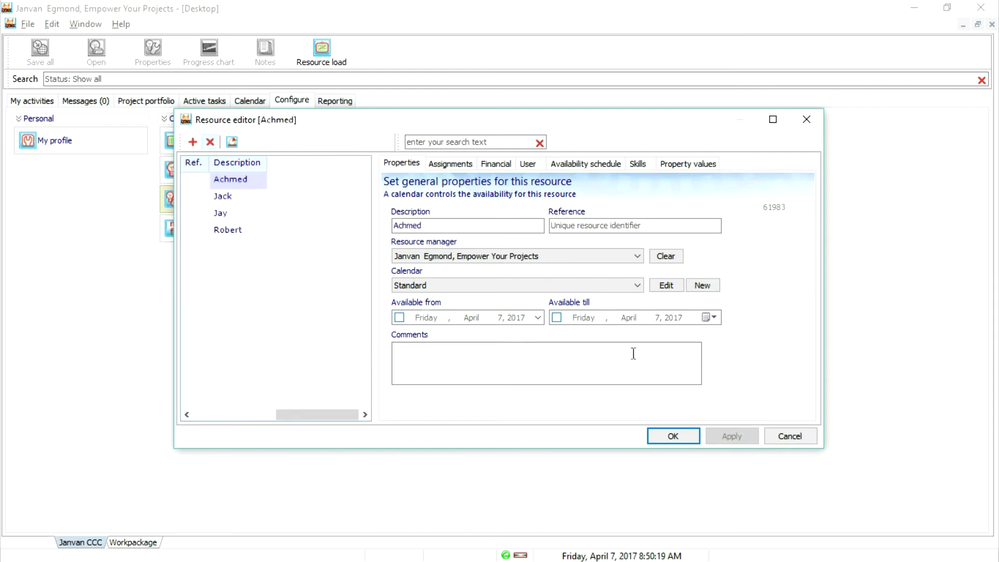
click(672, 436)
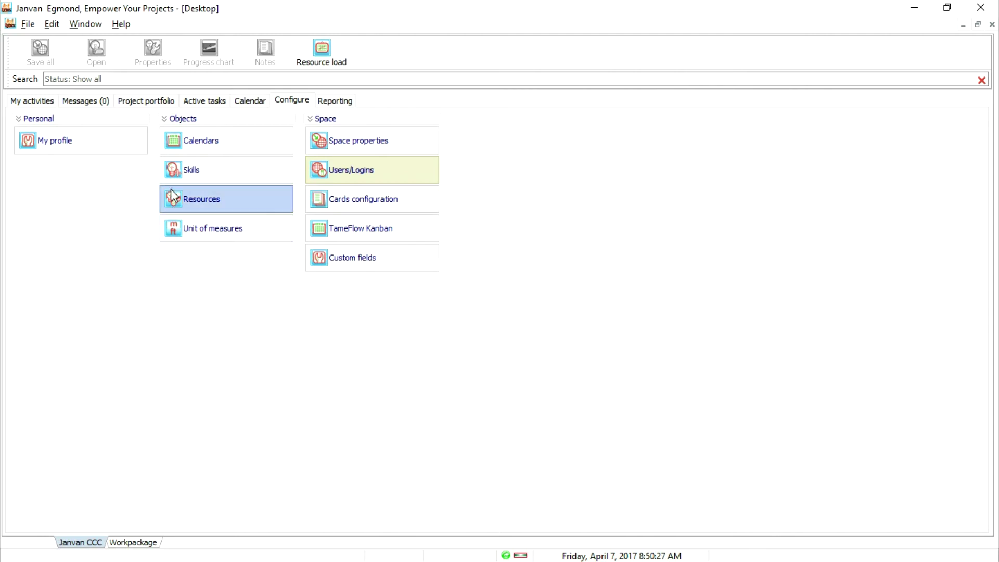
Reopen the Site Preparation Design and Tender project with the resource list shown and all summary tasks expanded
click(149, 102)
double_click(162, 166)
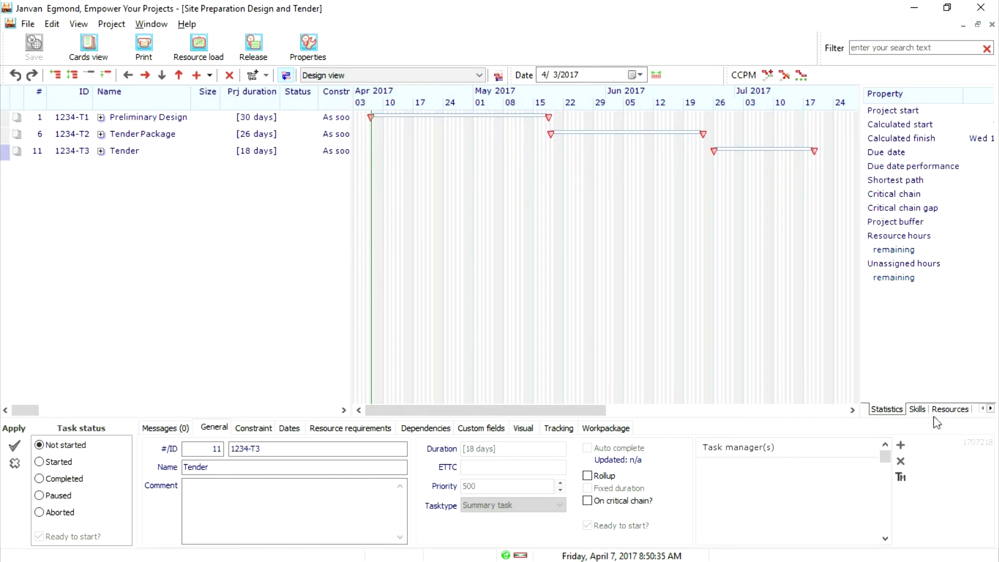
click(949, 410)
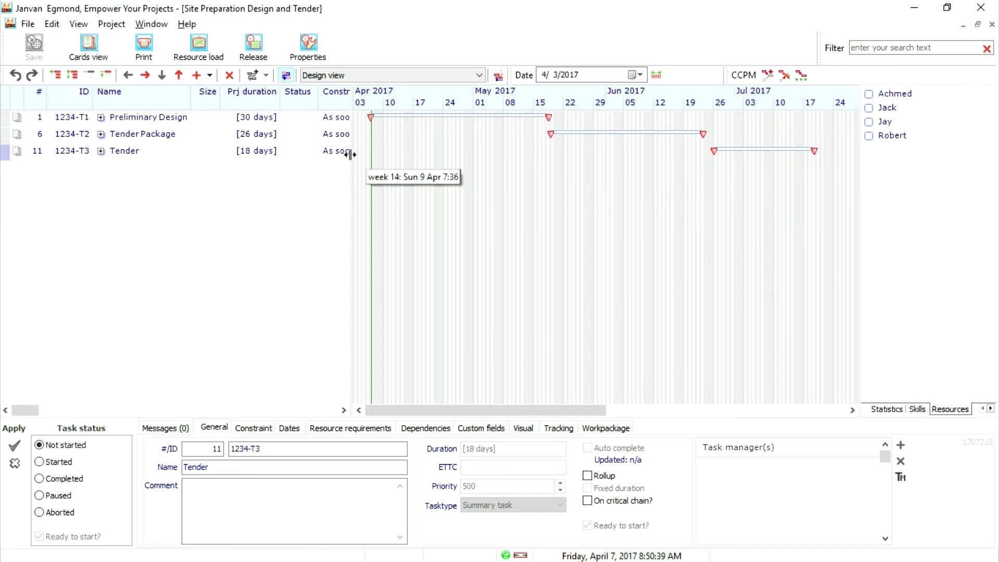
click(101, 117)
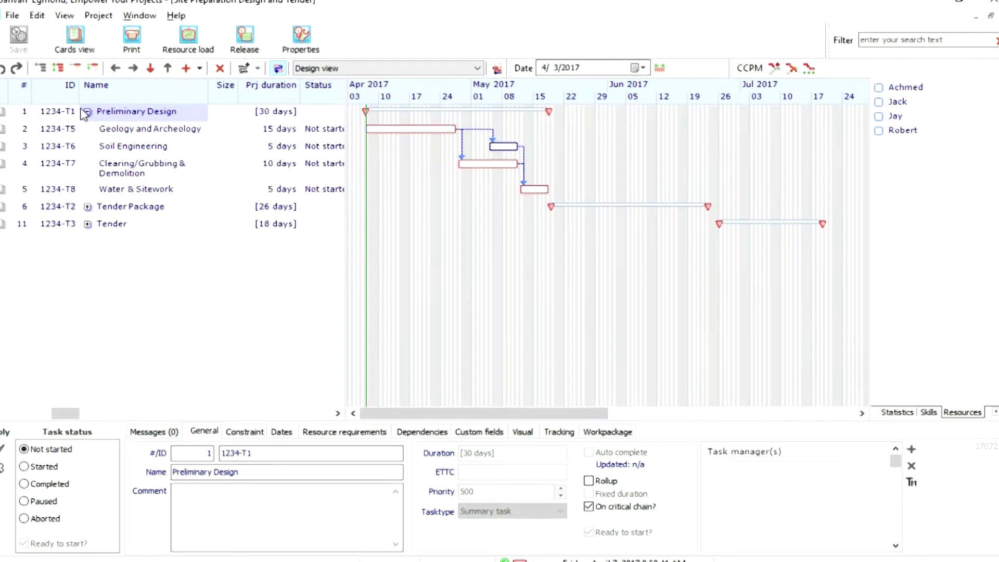
click(1, 29)
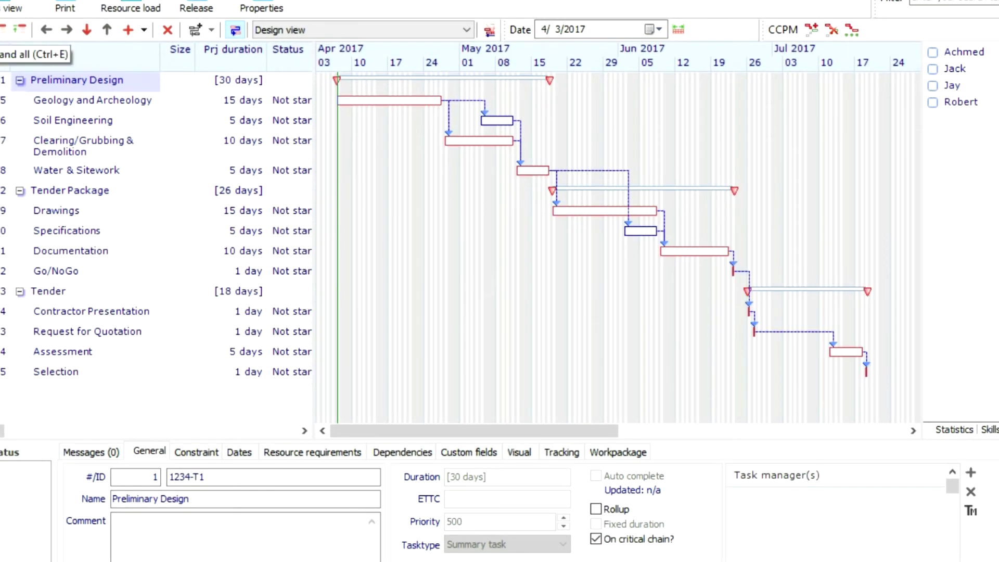
Assign the four resources across all tasks: the first to Geology and Archeology, the second to both Soil Engineering and Clearing/Grubbing & Demolition
click(965, 53)
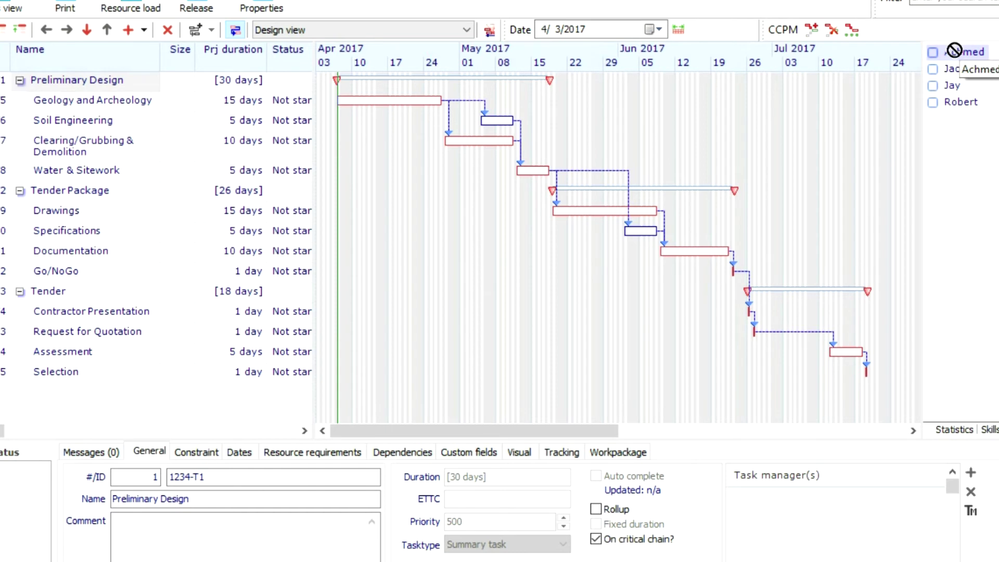
drag(961, 56, 112, 112)
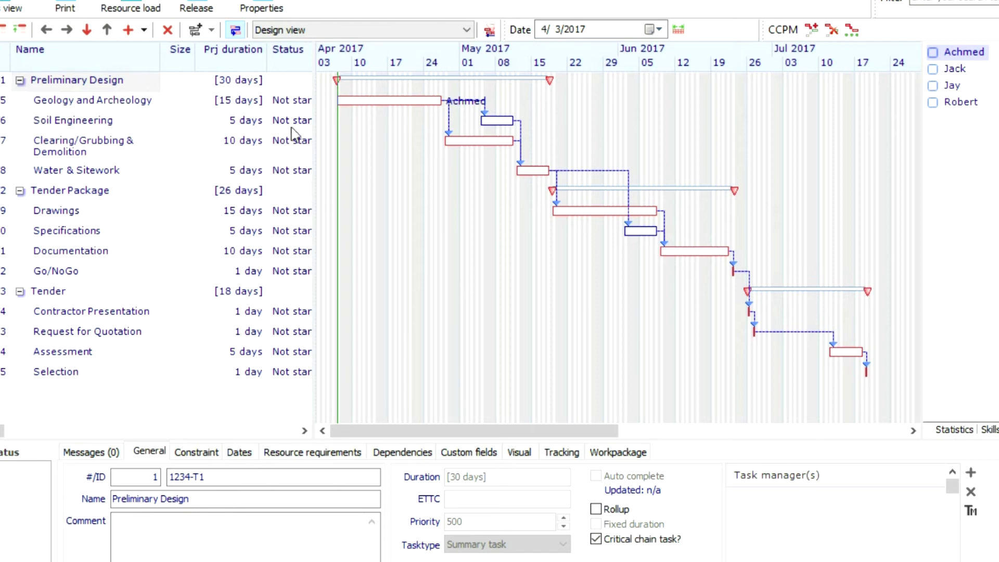
click(72, 123)
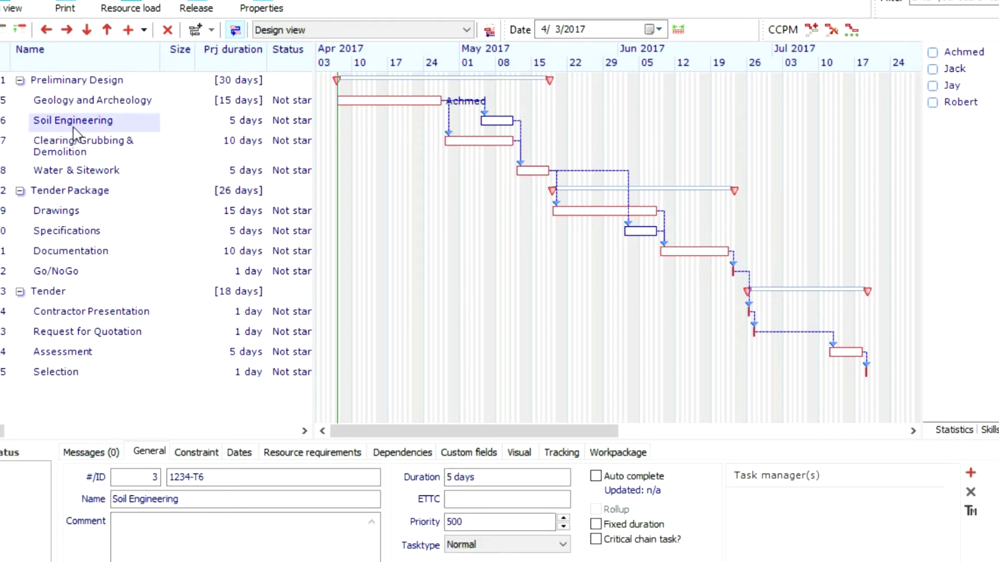
drag(935, 75, 129, 123)
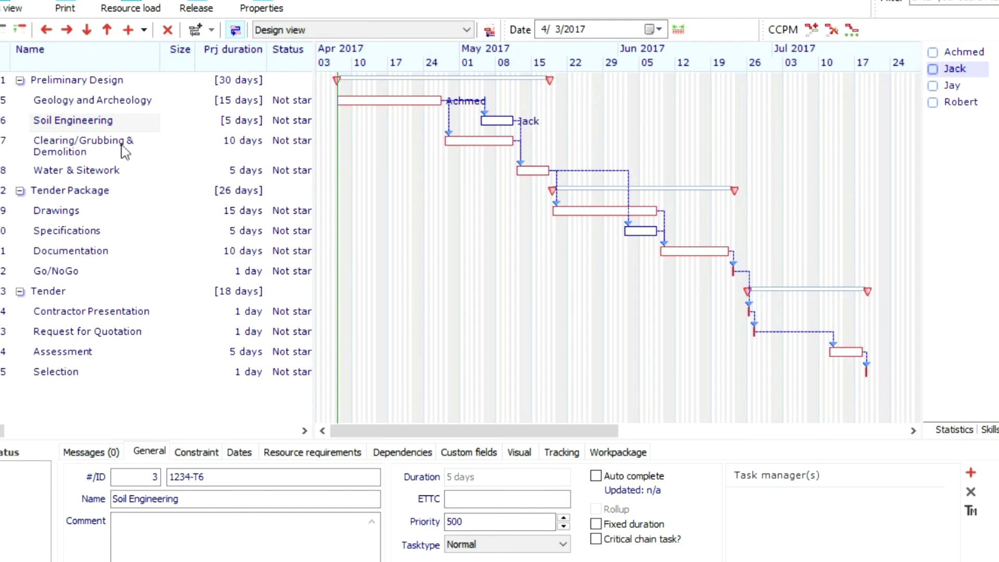
drag(955, 69, 110, 156)
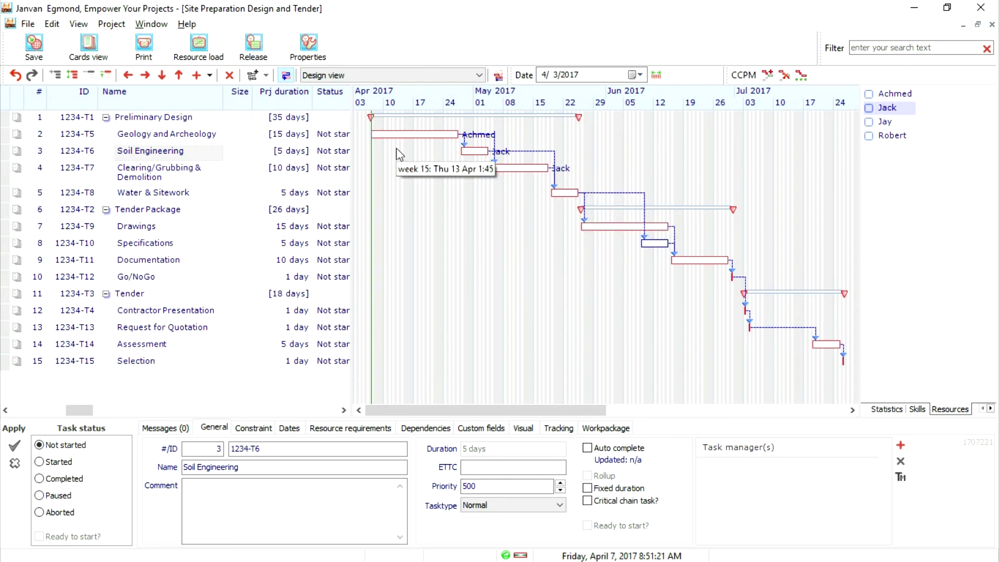
mouse_move(469, 151)
mouse_down()
mouse_move(535, 151)
mouse_move(395, 152)
mouse_move(470, 151)
mouse_up()
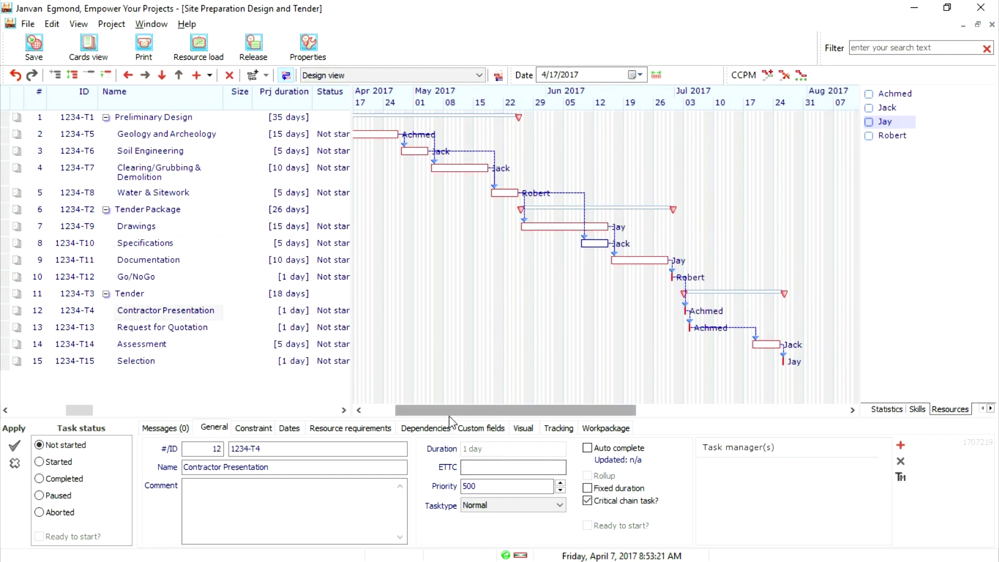
Examine the project's resource load chart task by task to see when each task occupies its assigned resource, then close the chart
drag(450, 414, 419, 413)
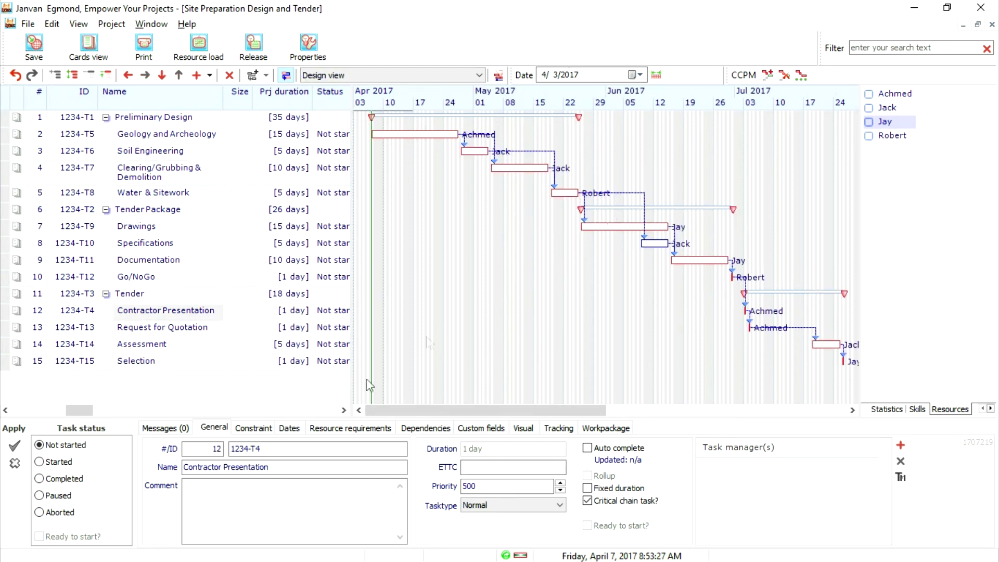
click(199, 44)
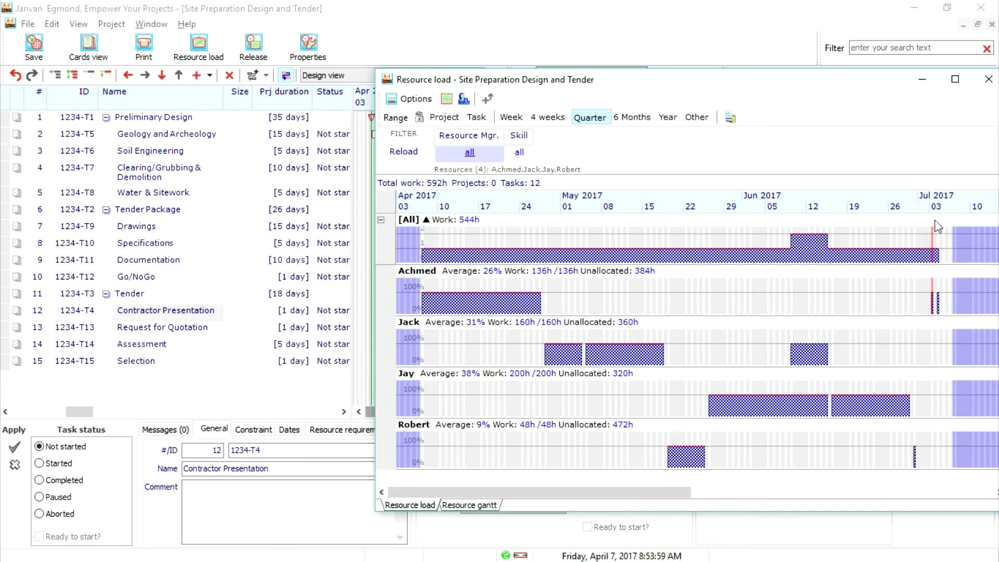
click(145, 137)
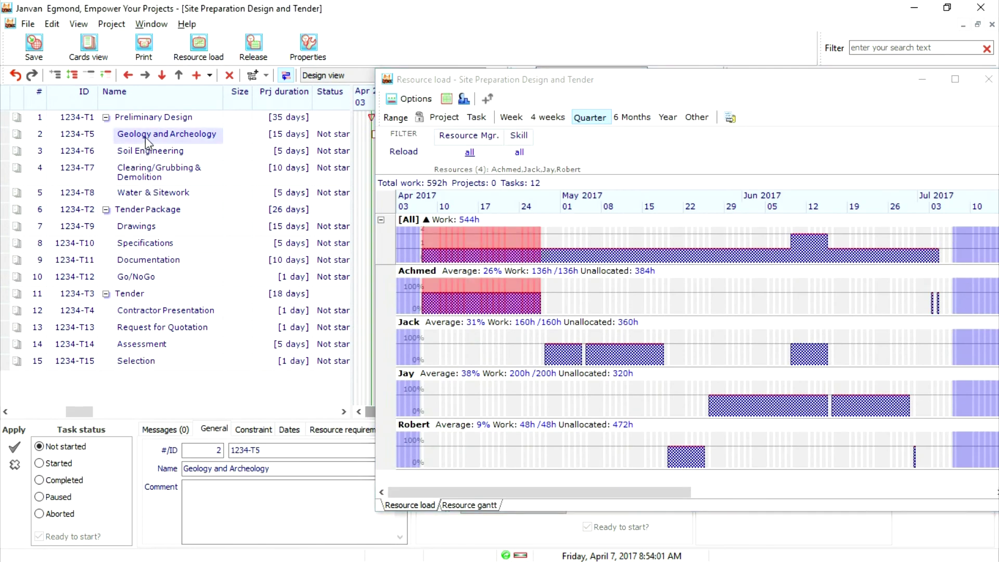
click(149, 153)
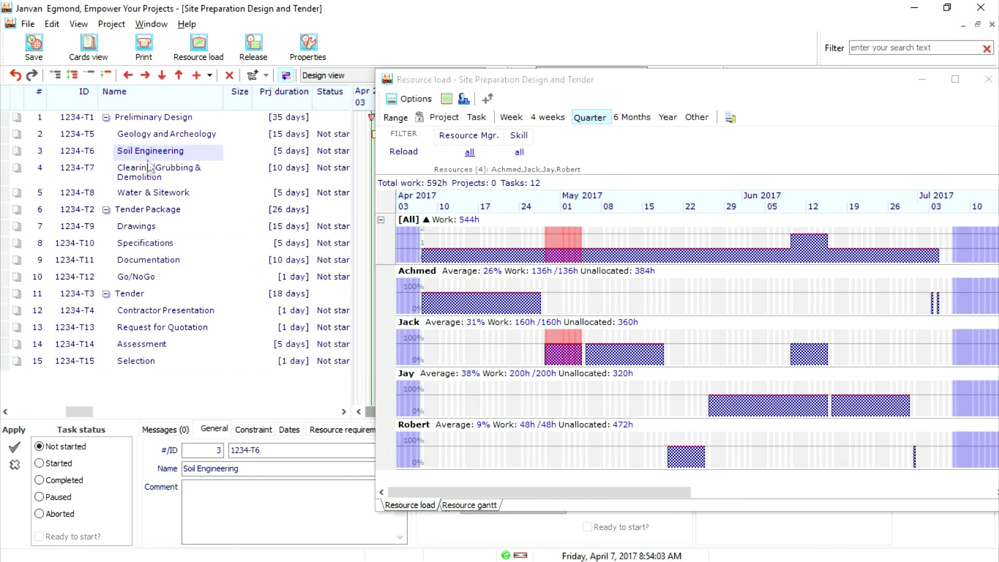
click(150, 177)
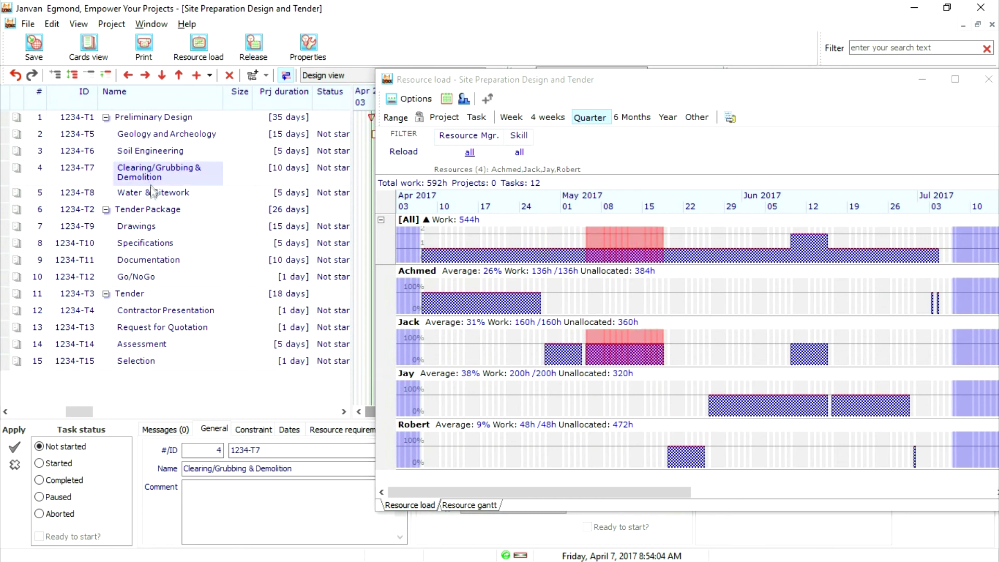
click(152, 194)
click(152, 229)
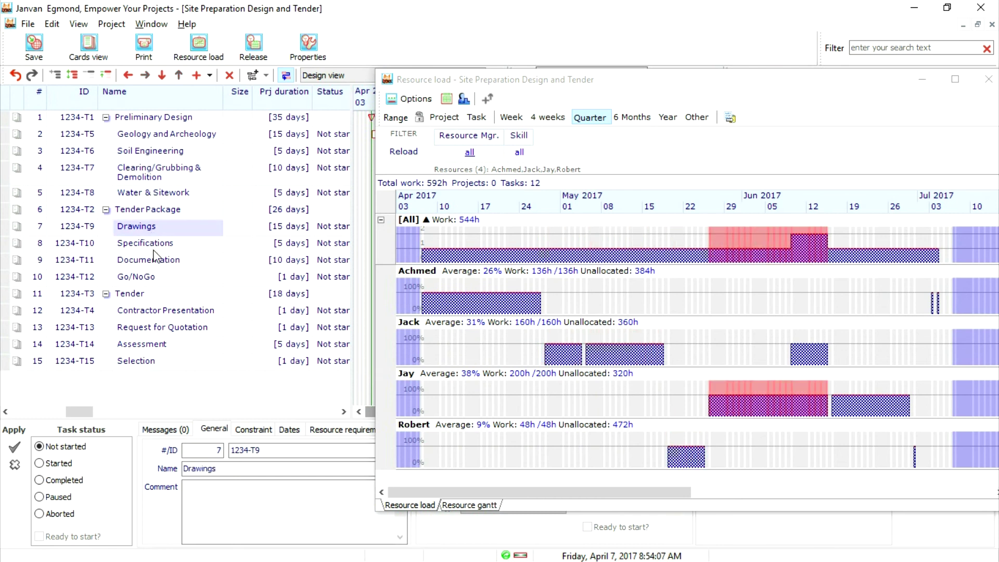
click(153, 250)
click(154, 263)
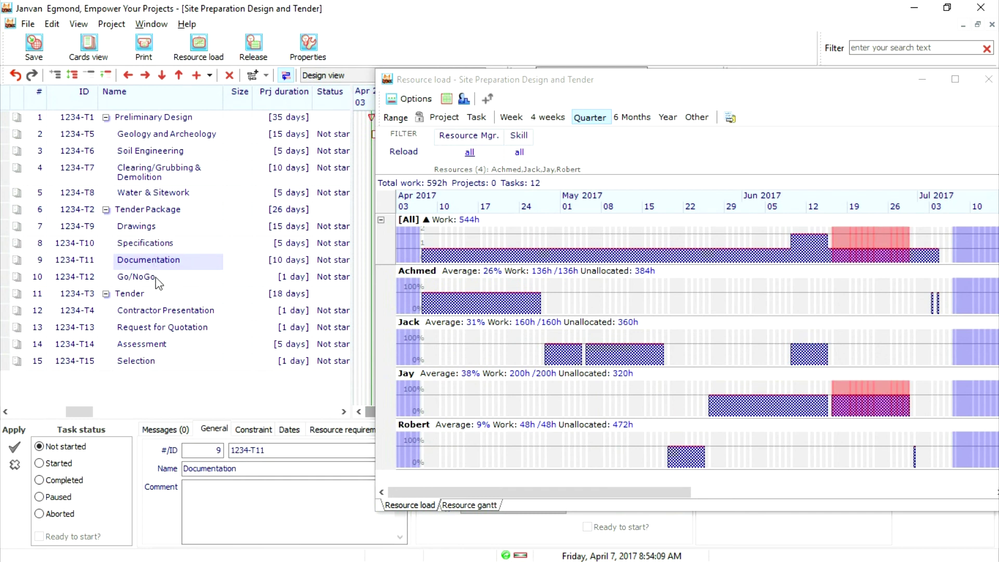
click(156, 277)
click(150, 312)
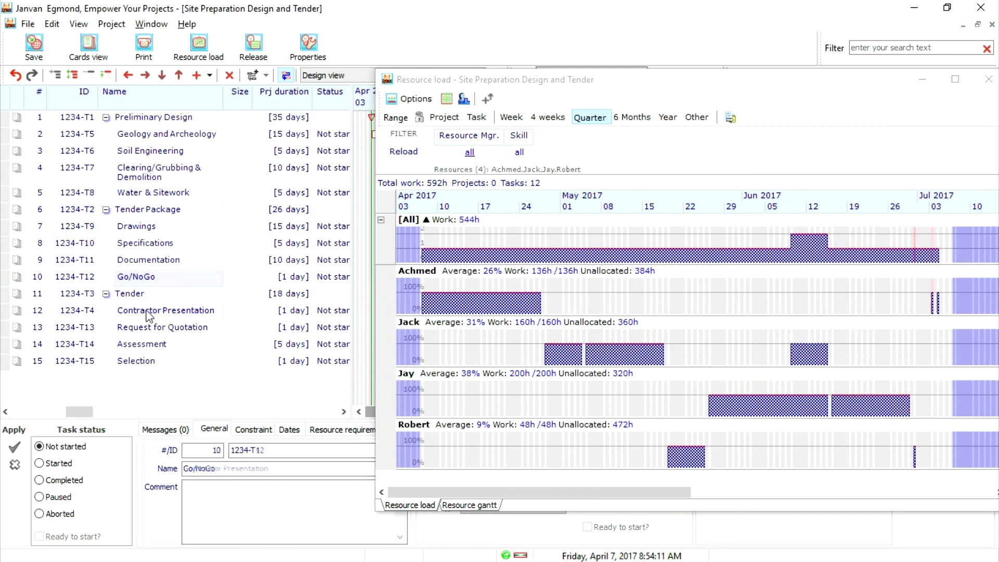
click(151, 360)
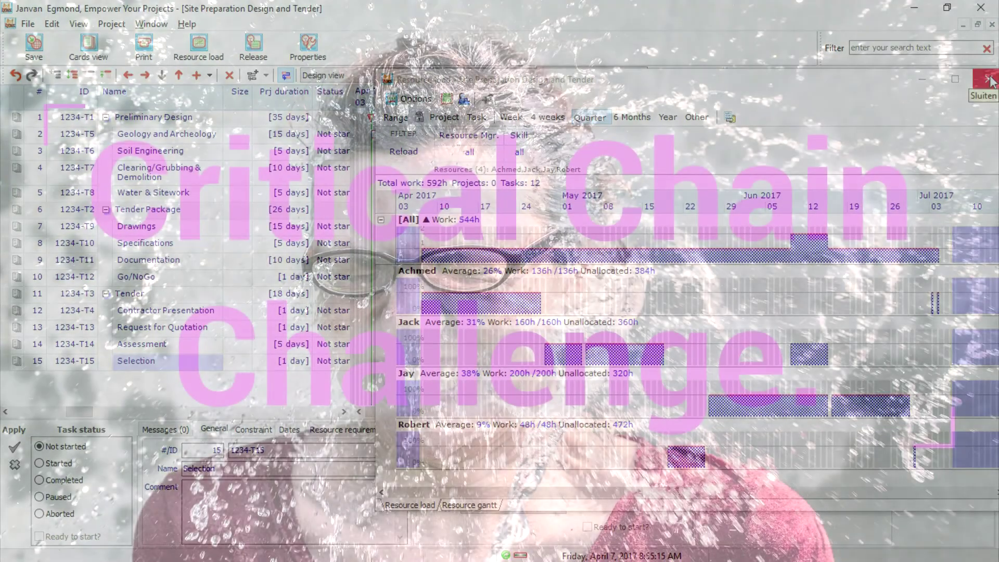
click(990, 82)
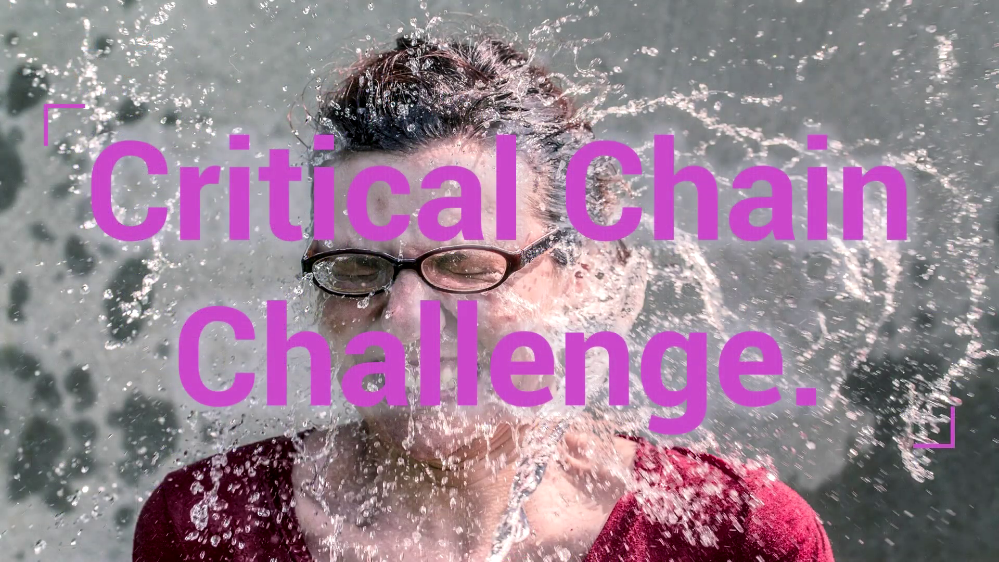